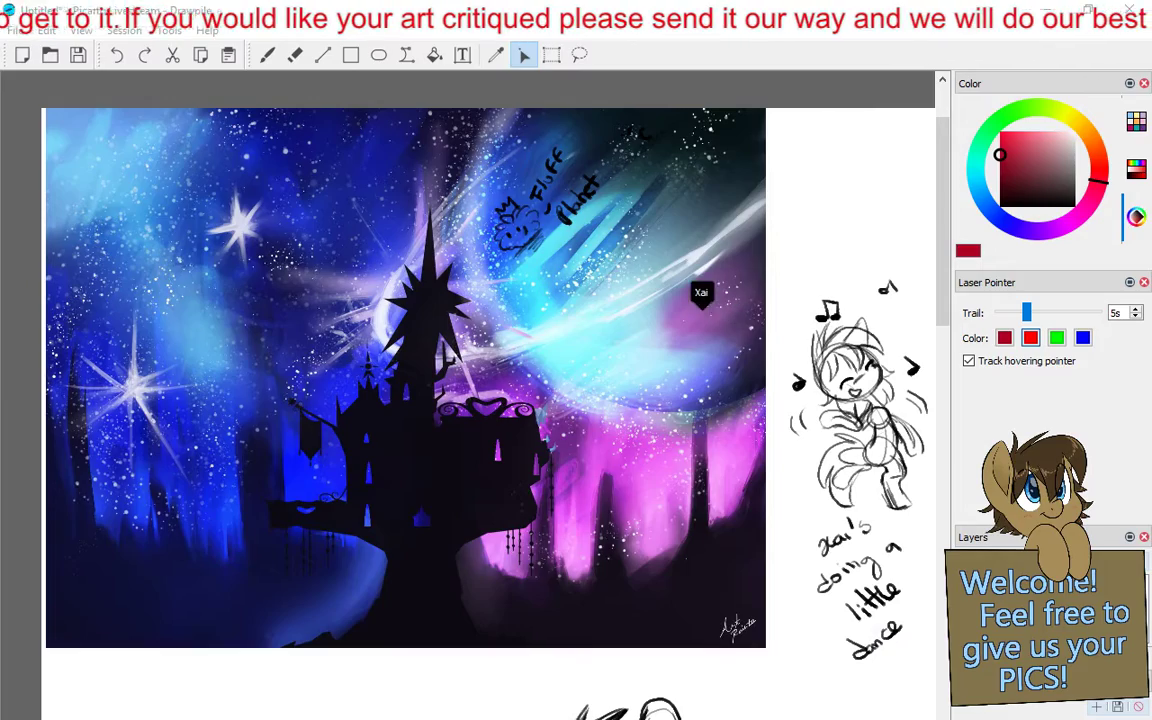
Look over the castle painting and the annotated sketches beneath it on the canvas.
key(alt+Tab)
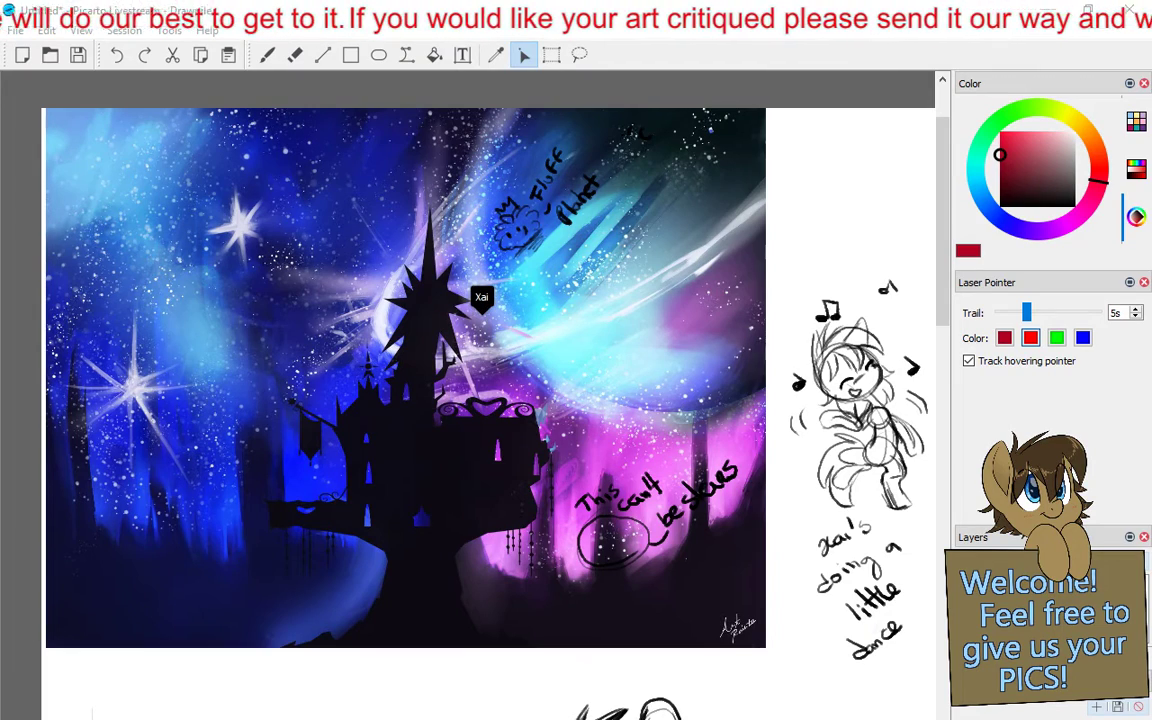
drag(937, 312, 938, 438)
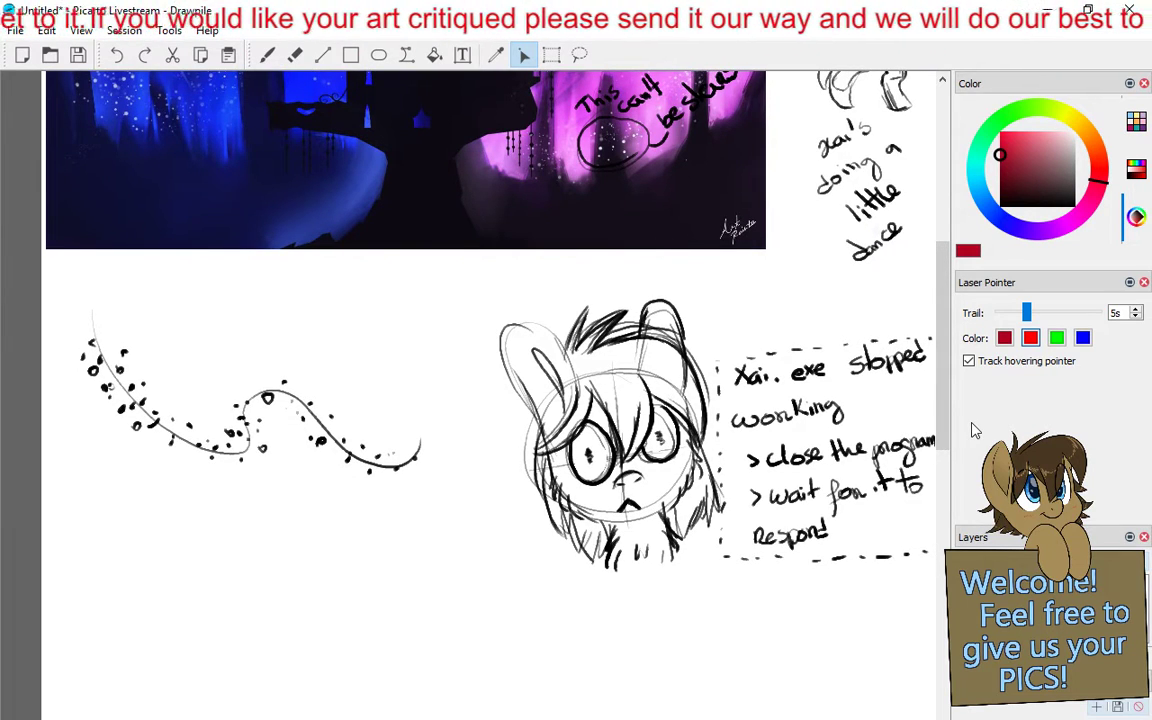
scroll(850, 264, up, 10)
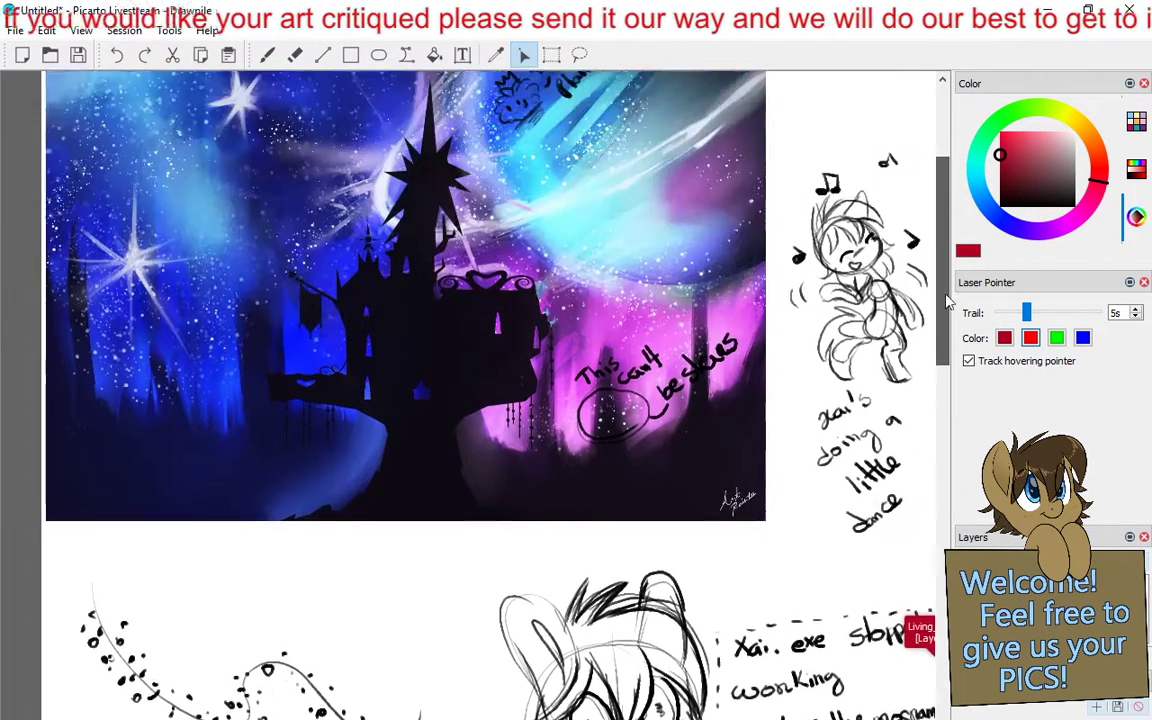
scroll(948, 265, down, 1)
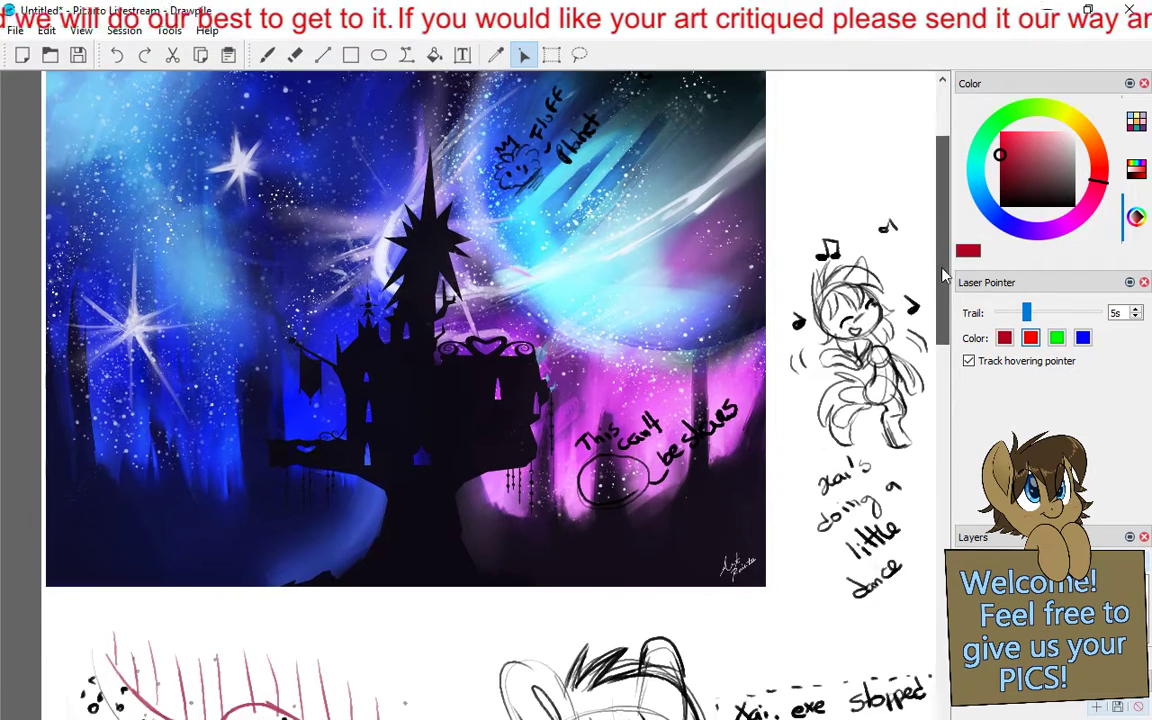
scroll(943, 265, down, 2)
scroll(474, 415, down, 5)
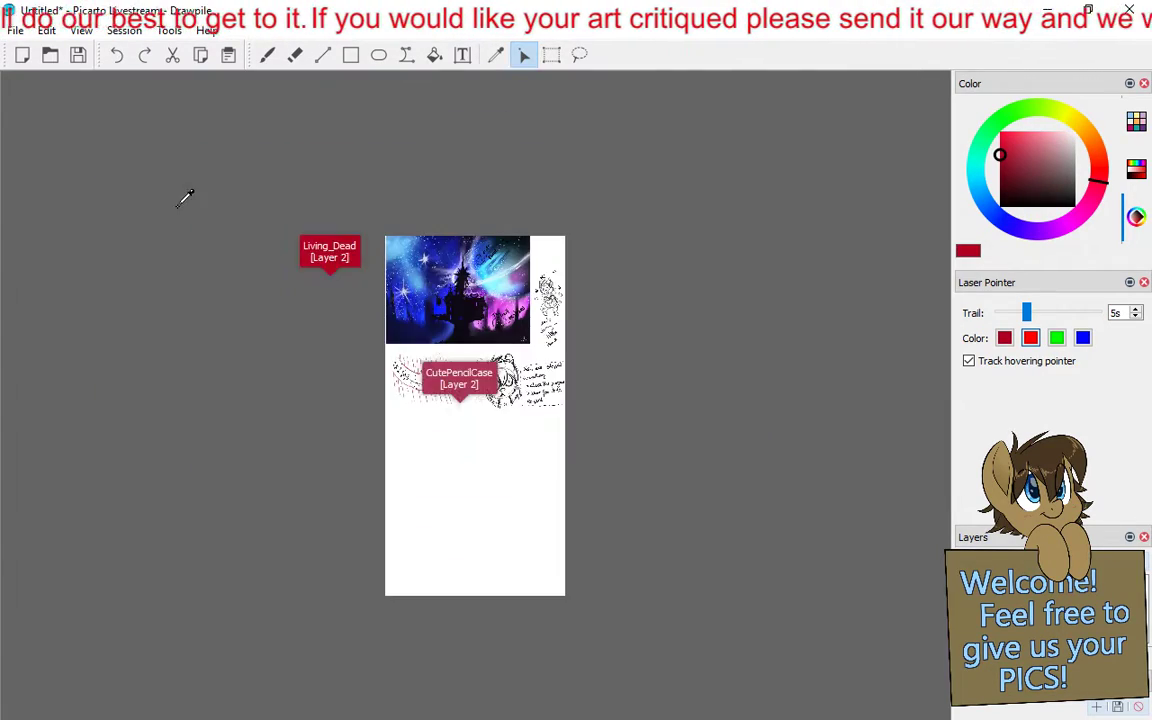
scroll(474, 415, up, 3)
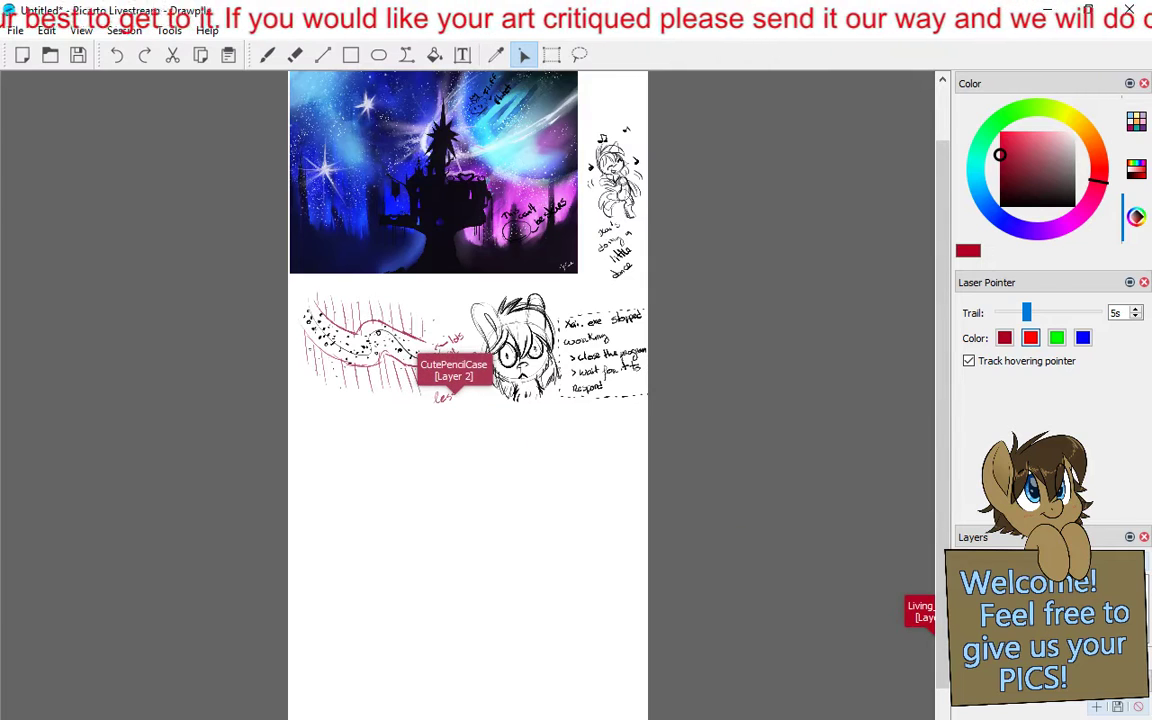
click(16, 30)
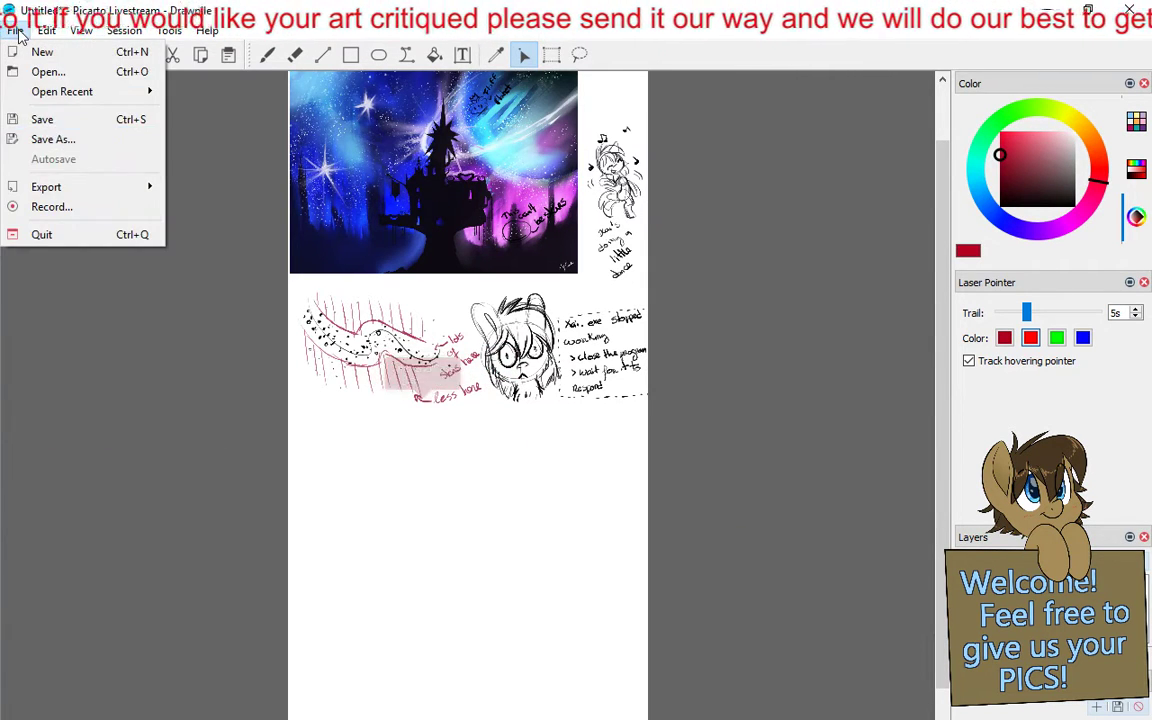
mouse_move(47, 30)
click(104, 179)
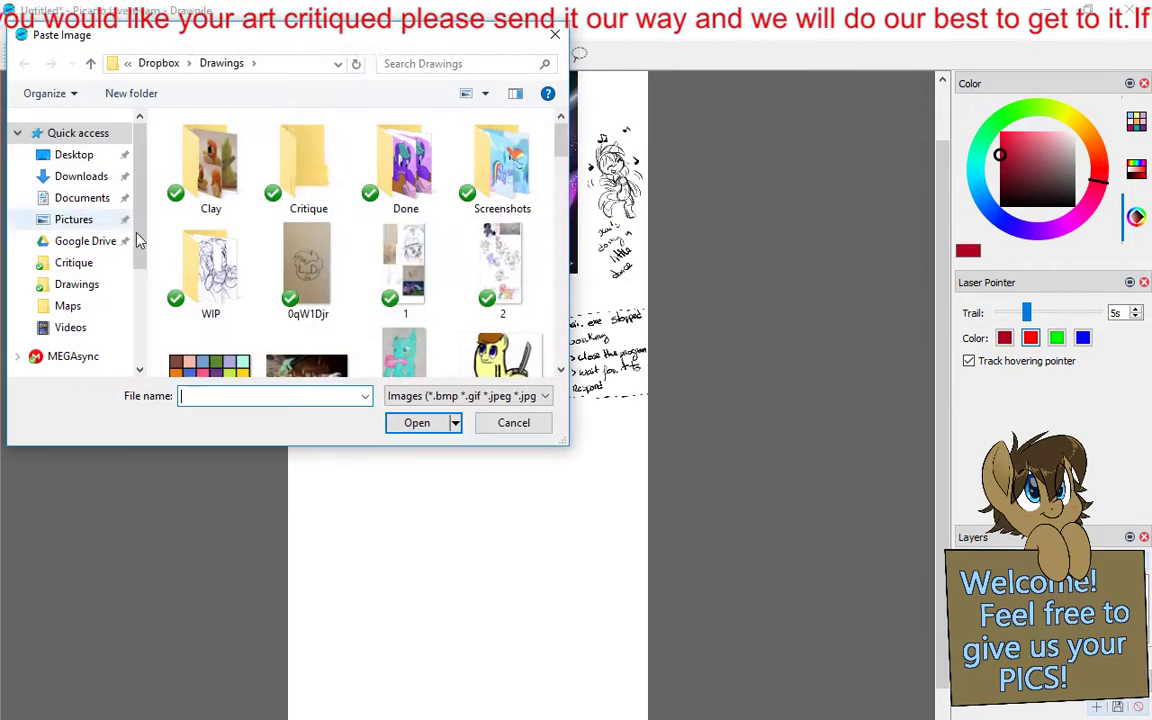
double_click(313, 180)
scroll(217, 175, down, 3)
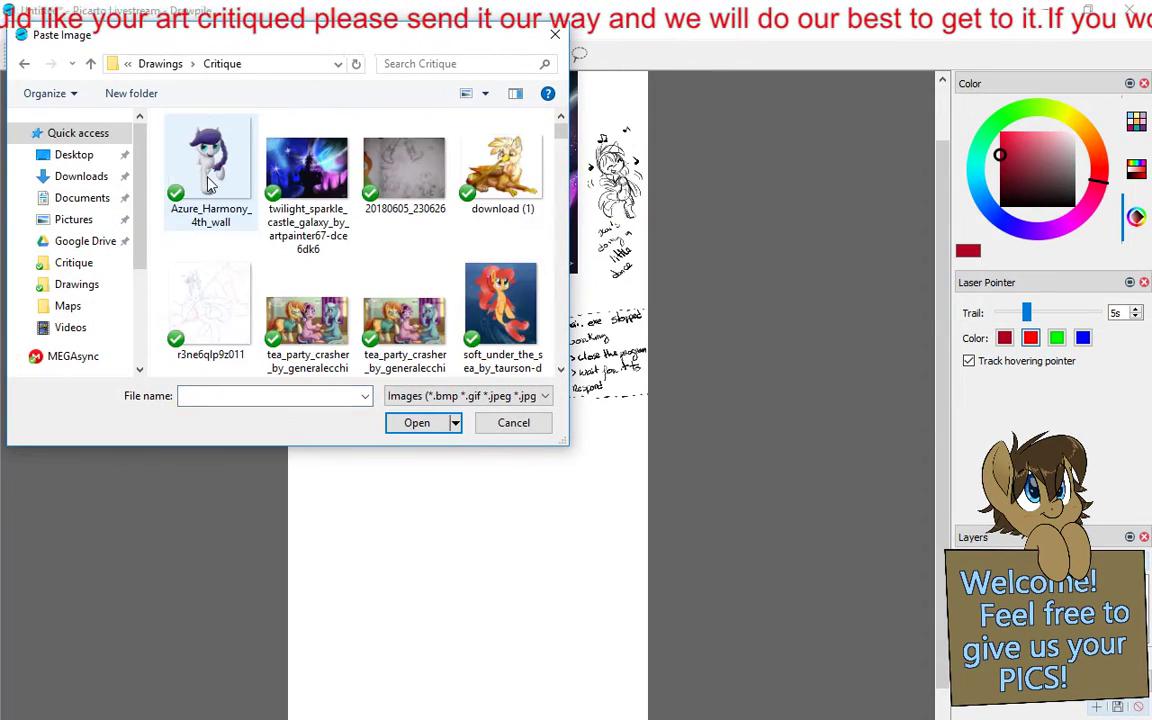
double_click(212, 170)
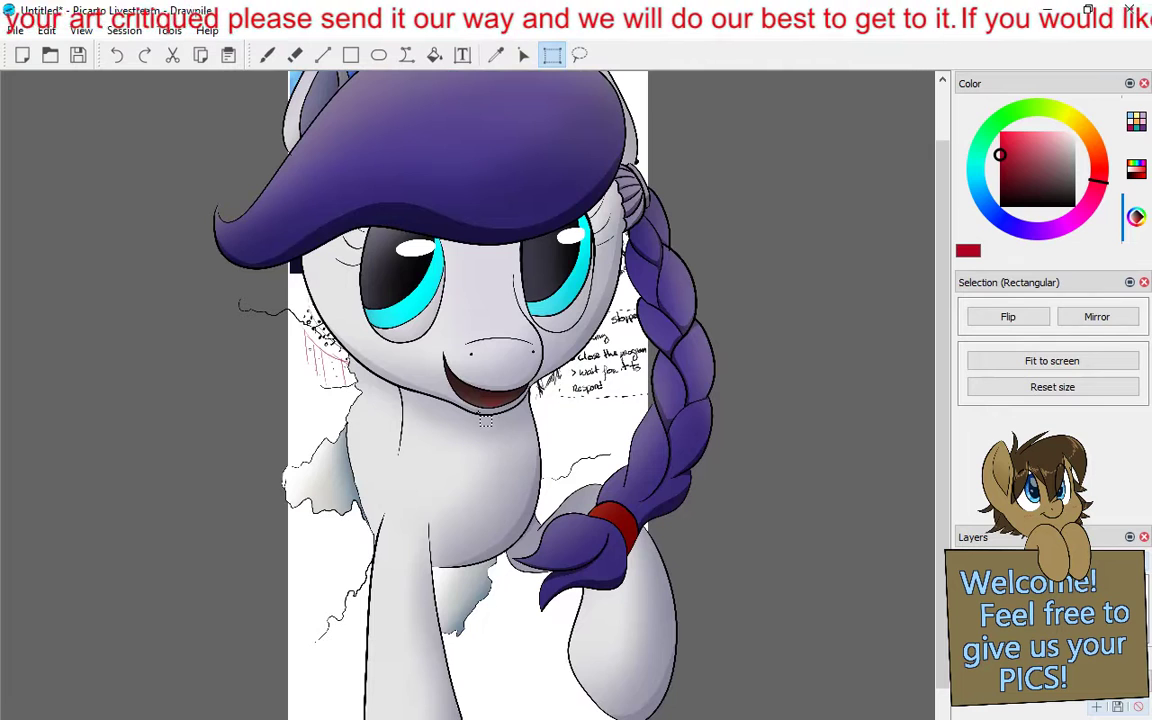
key(Escape)
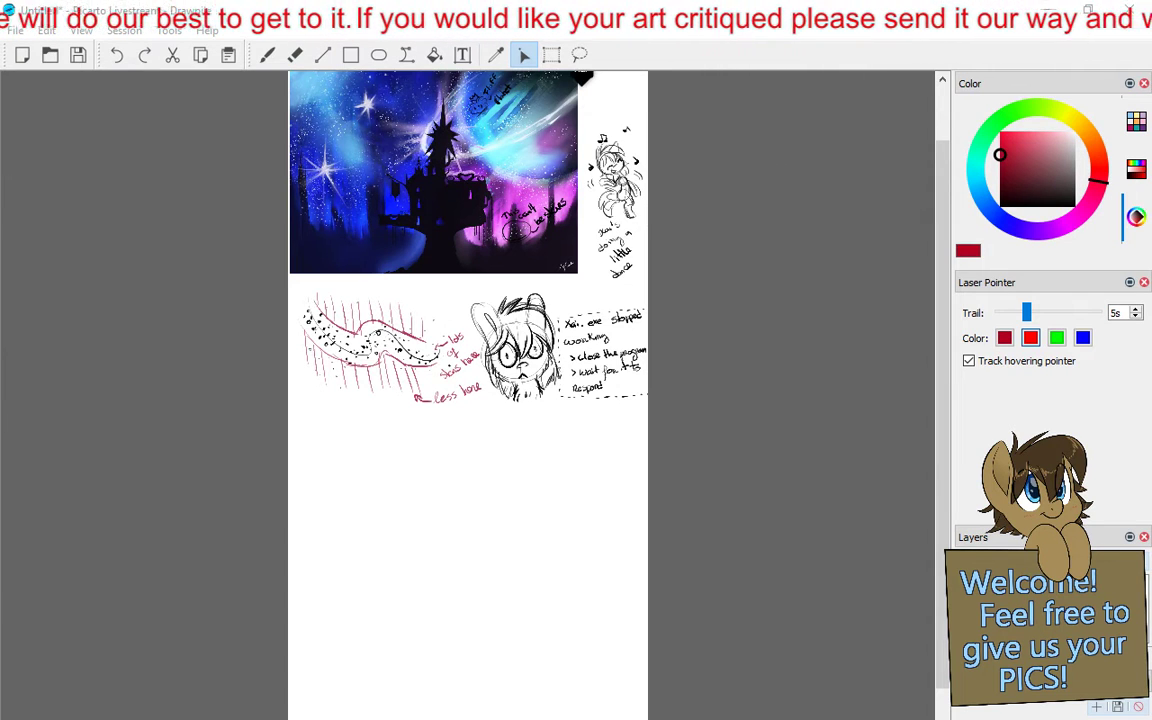
Paste the Azure_Harmony_4th_wall image from the Critique folder and place it in the blank area below the star-density sketch.
click(16, 30)
mouse_move(47, 30)
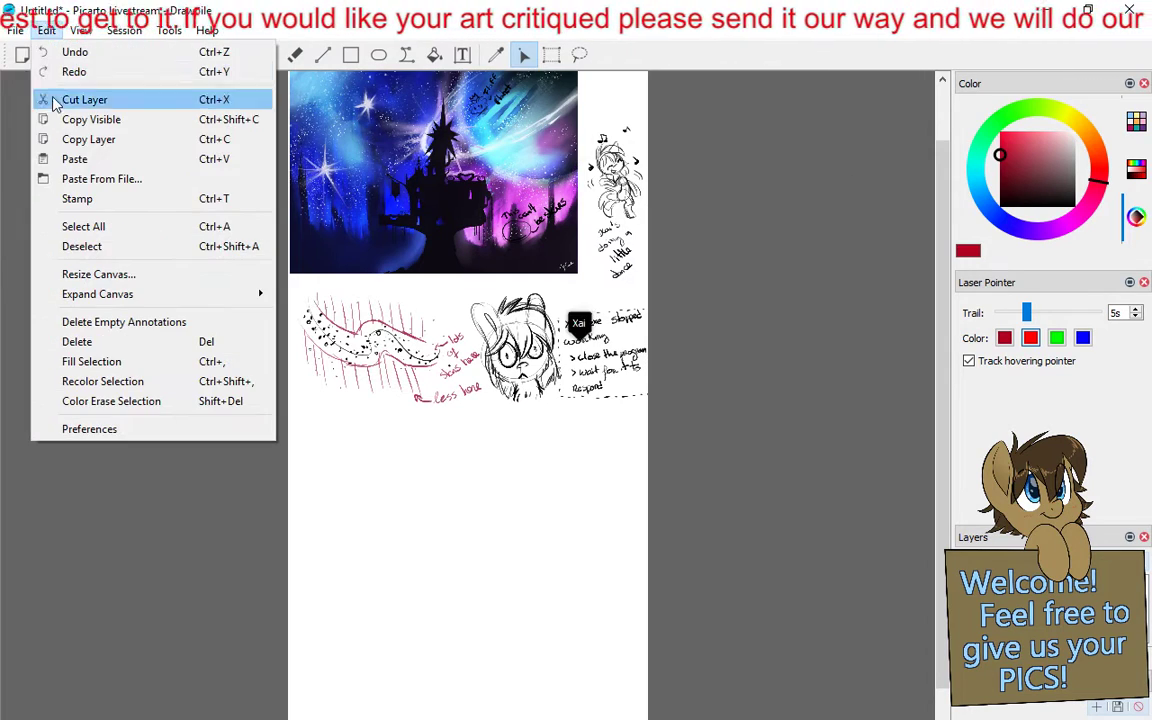
click(75, 178)
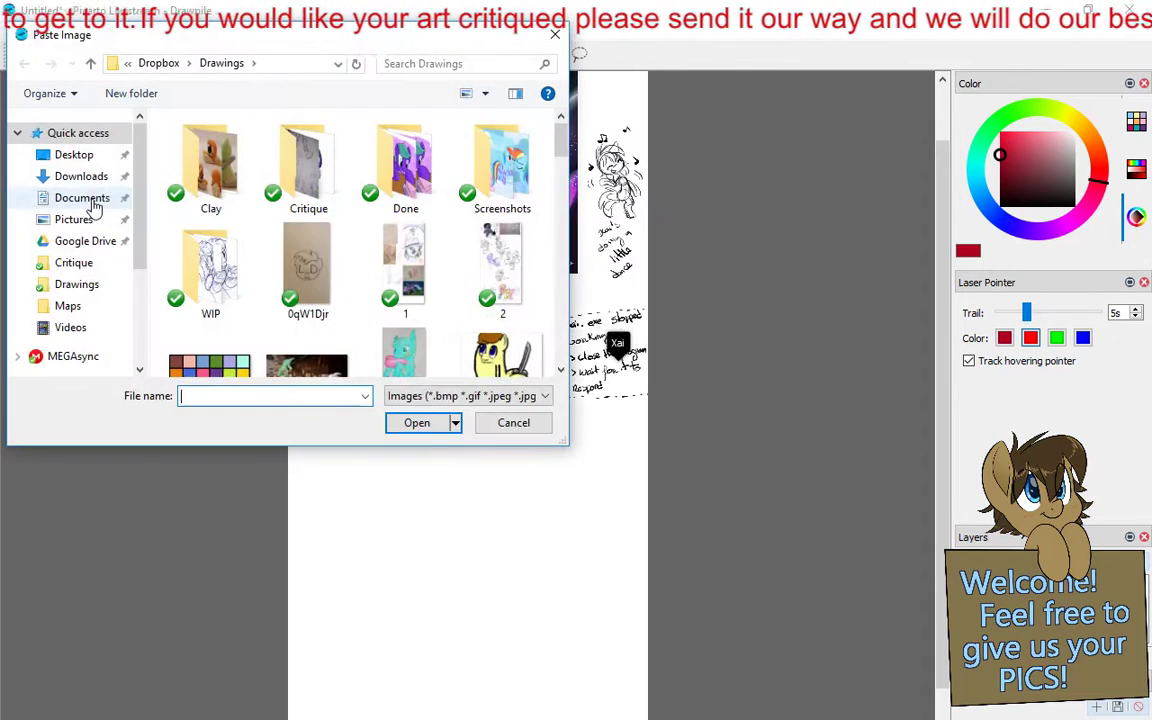
double_click(283, 172)
double_click(206, 125)
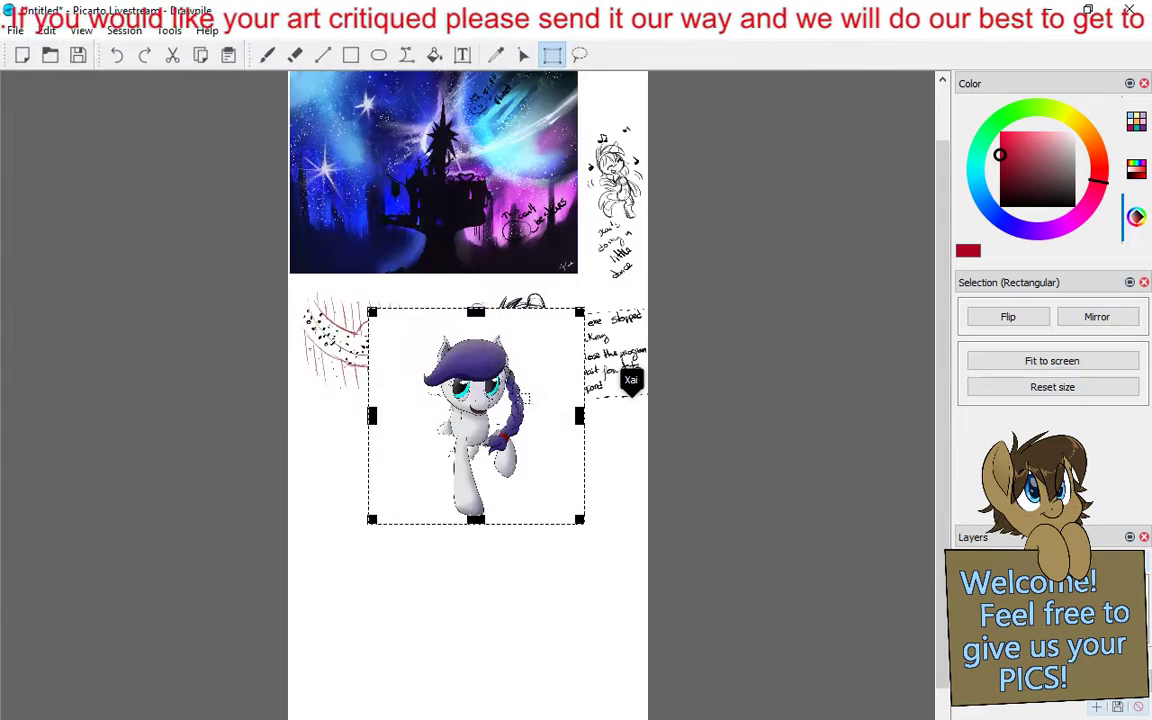
drag(526, 397, 446, 501)
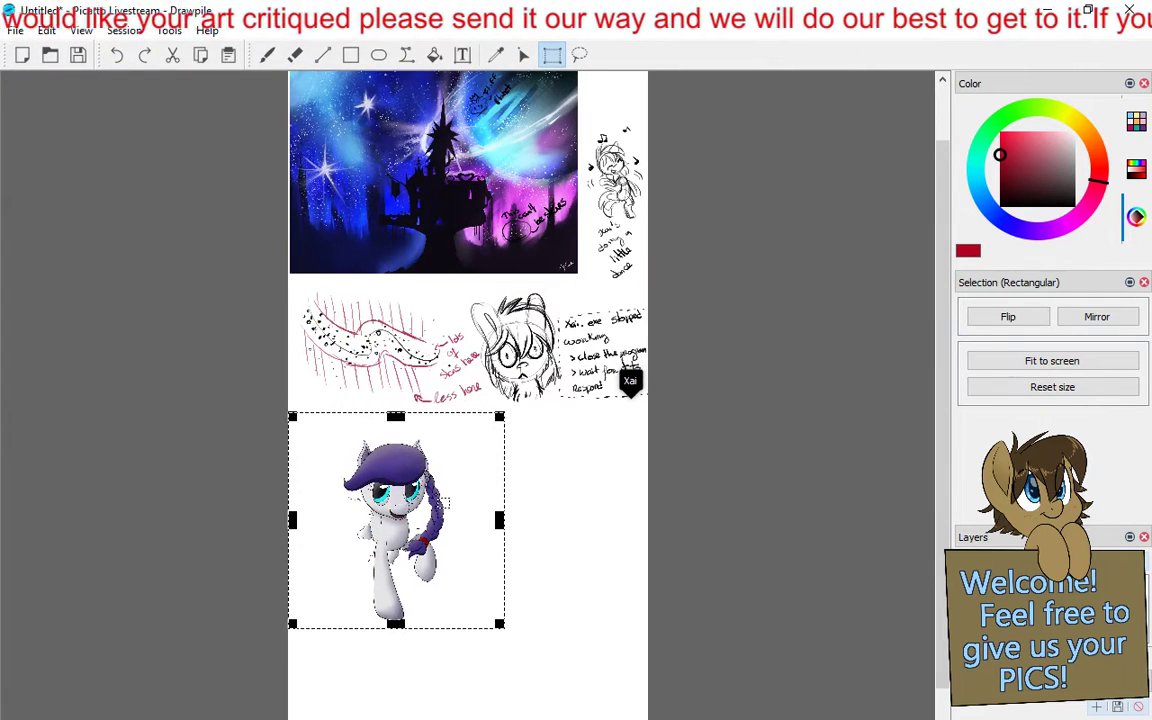
click(566, 517)
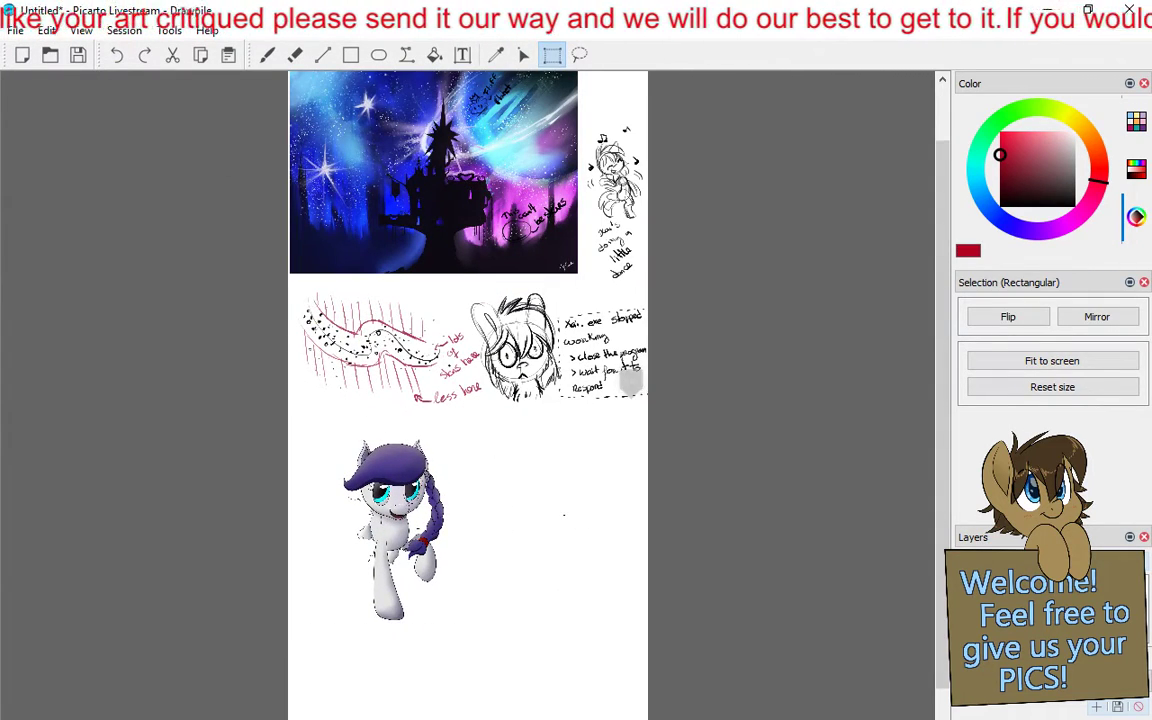
Switch to the Laser Pointer and bring the whole pasted pony into close view.
key(l)
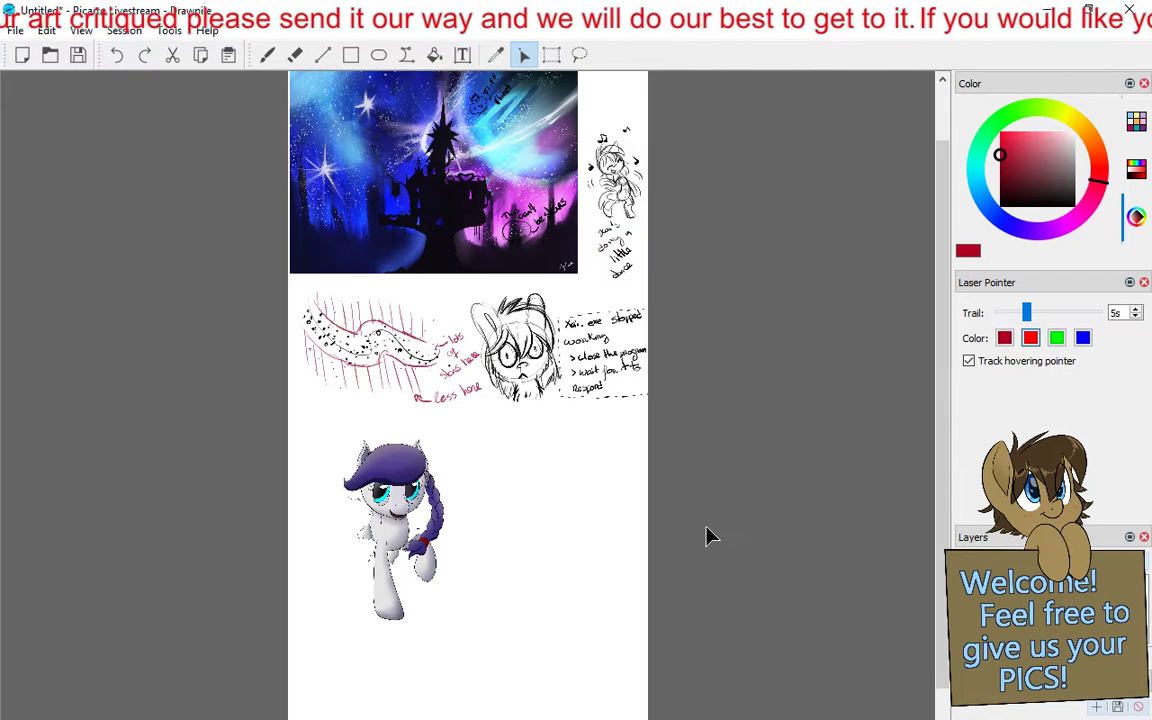
key(ctrl+plus)
key(ctrl+plus)
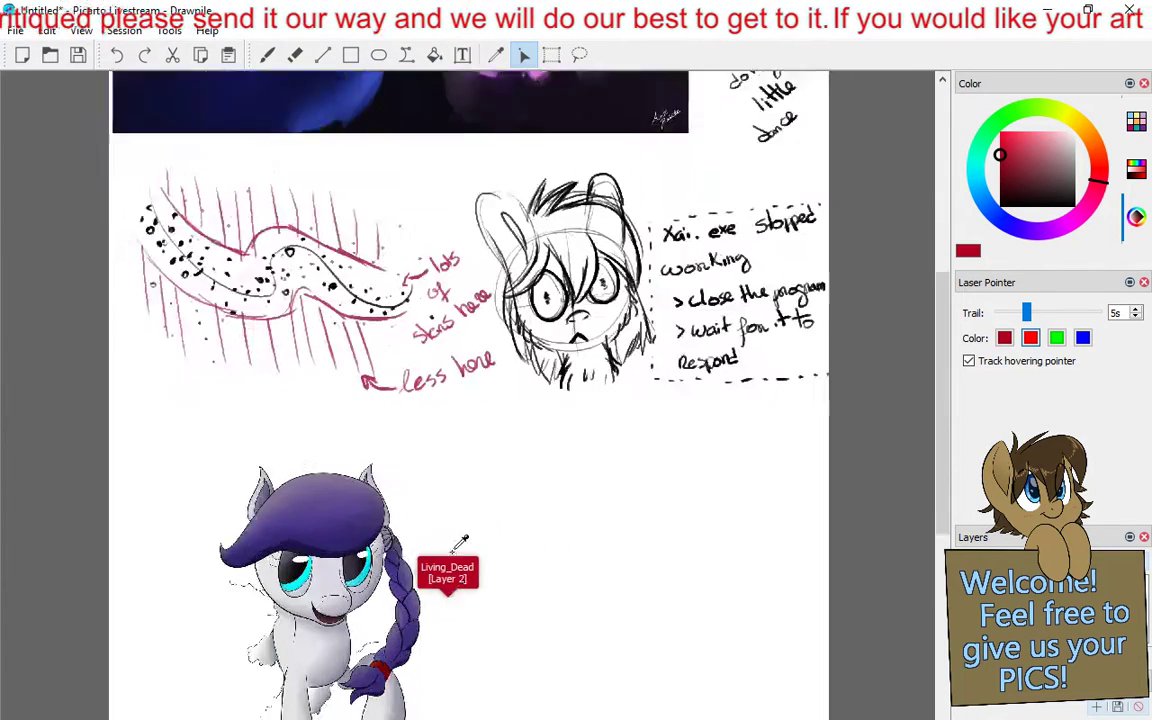
key(ctrl+plus)
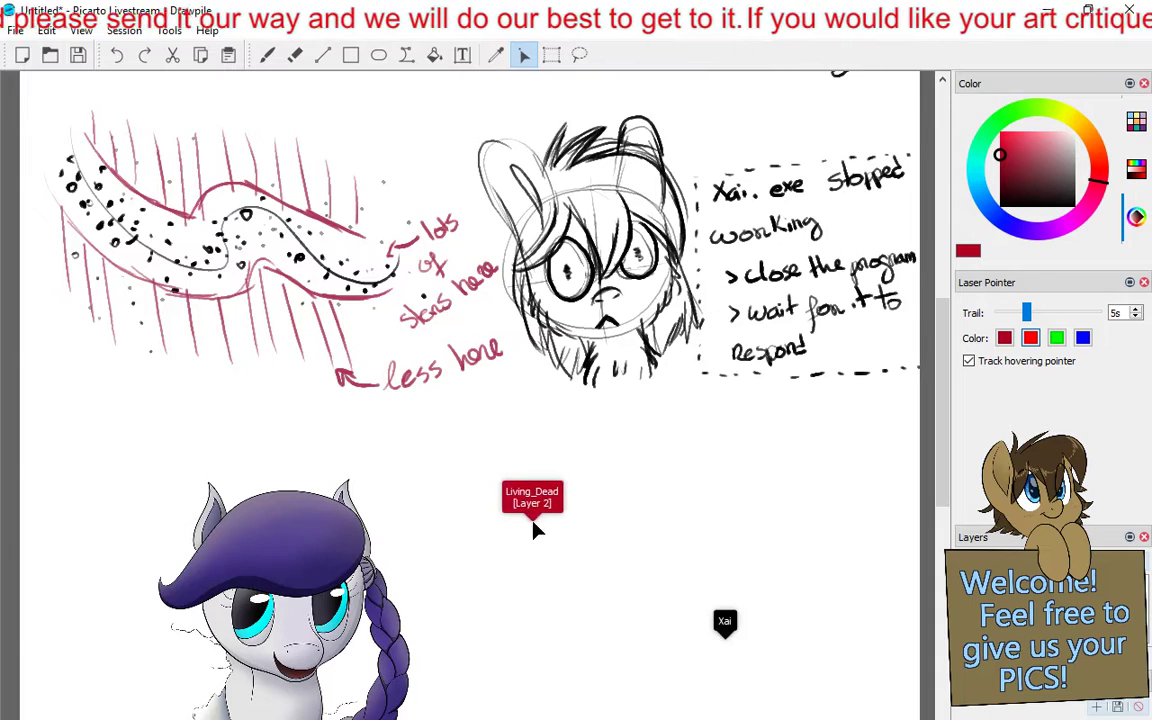
mouse_move(533, 530)
mouse_down()
mouse_move(617, 316)
mouse_move(590, 268)
mouse_up()
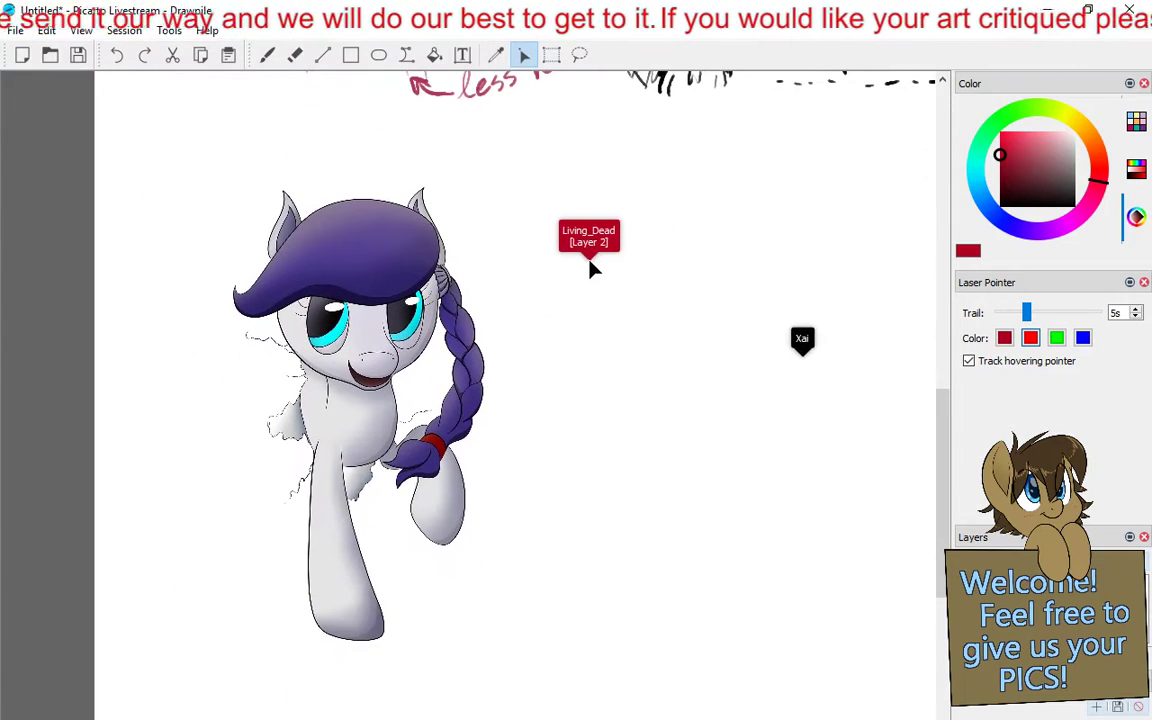
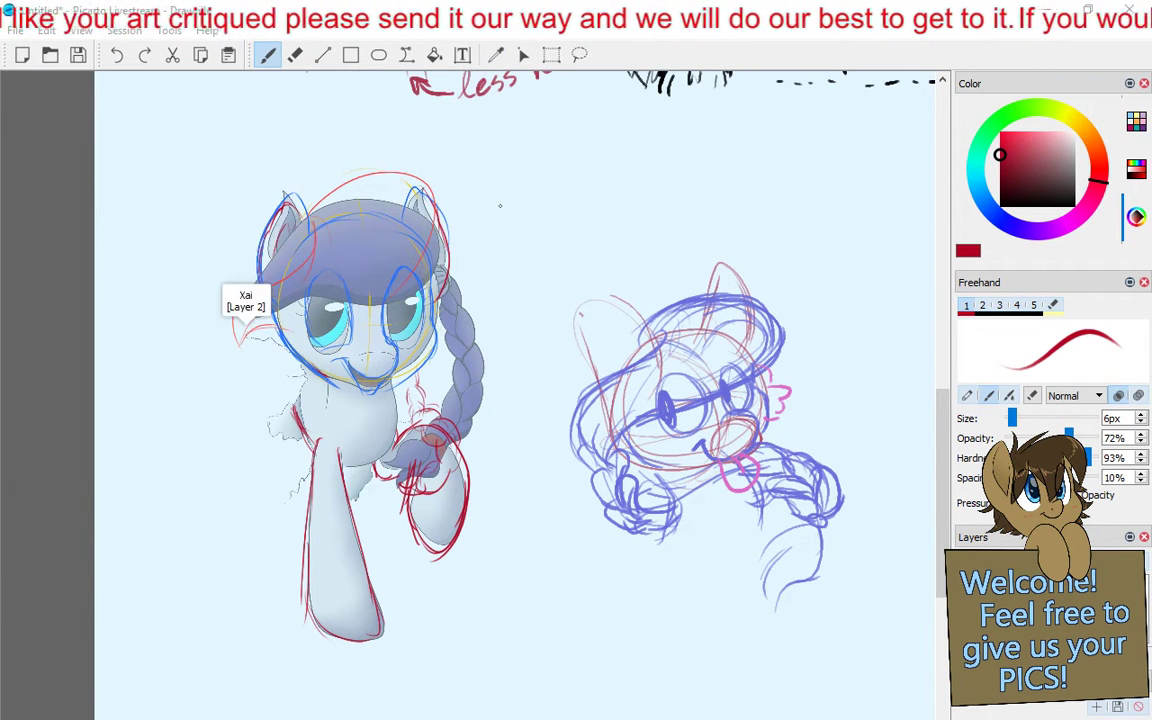
Handwrite "Here's pony!" with the 6 px dark red freehand brush beside the pasted pony's head.
mouse_move(489, 253)
mouse_down()
mouse_move(503, 282)
mouse_move(550, 250)
mouse_move(587, 268)
mouse_move(612, 234)
mouse_move(633, 230)
mouse_move(648, 266)
mouse_up()
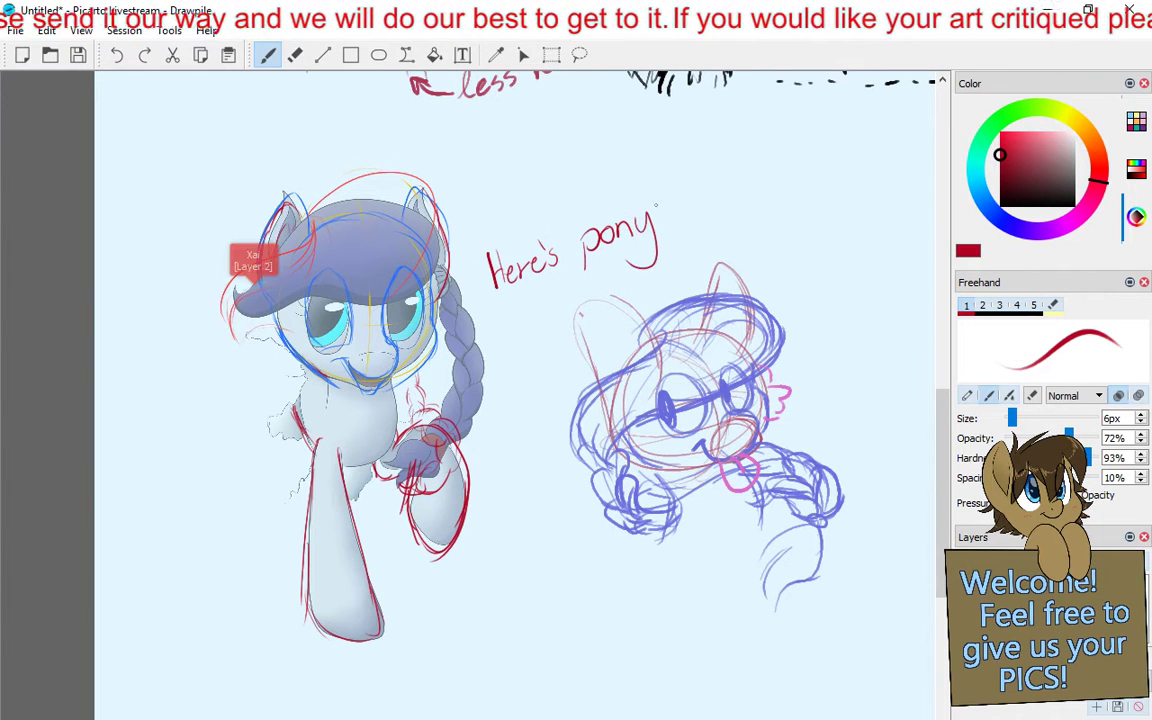
mouse_move(664, 192)
mouse_down()
mouse_move(673, 196)
mouse_move(656, 208)
mouse_up()
click(678, 228)
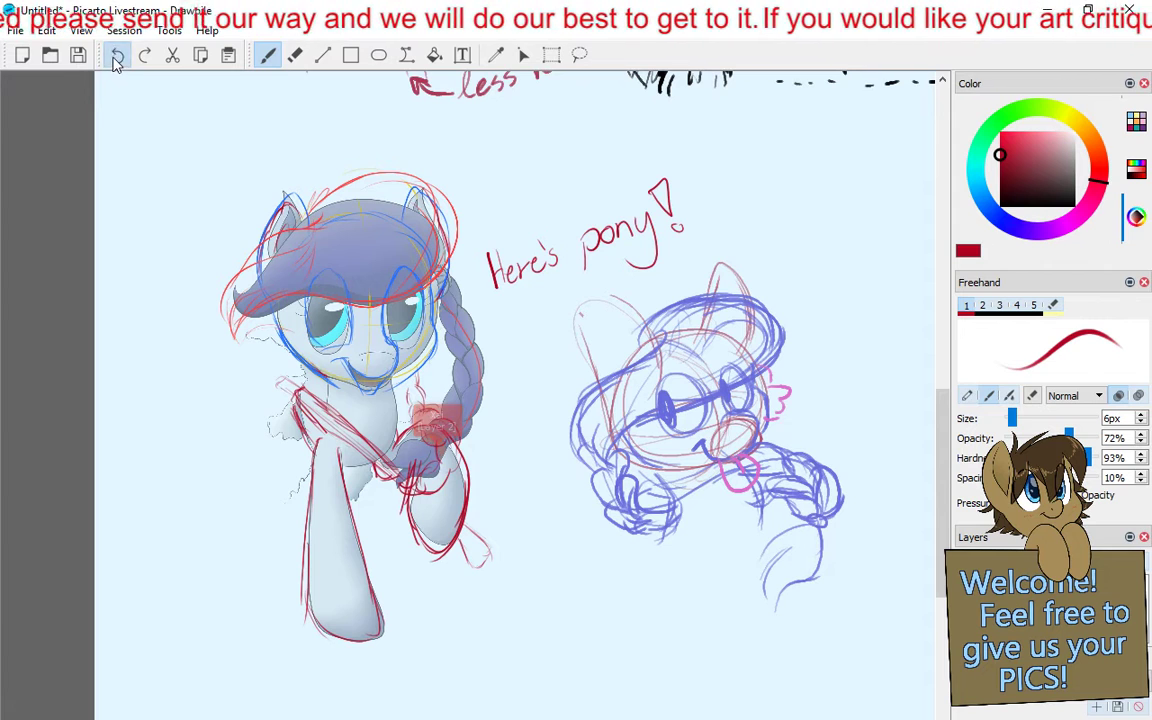
Erase the red sketch lines across the pony's chest and redraw its neck and chest contour with the dark red freehand brush.
click(296, 56)
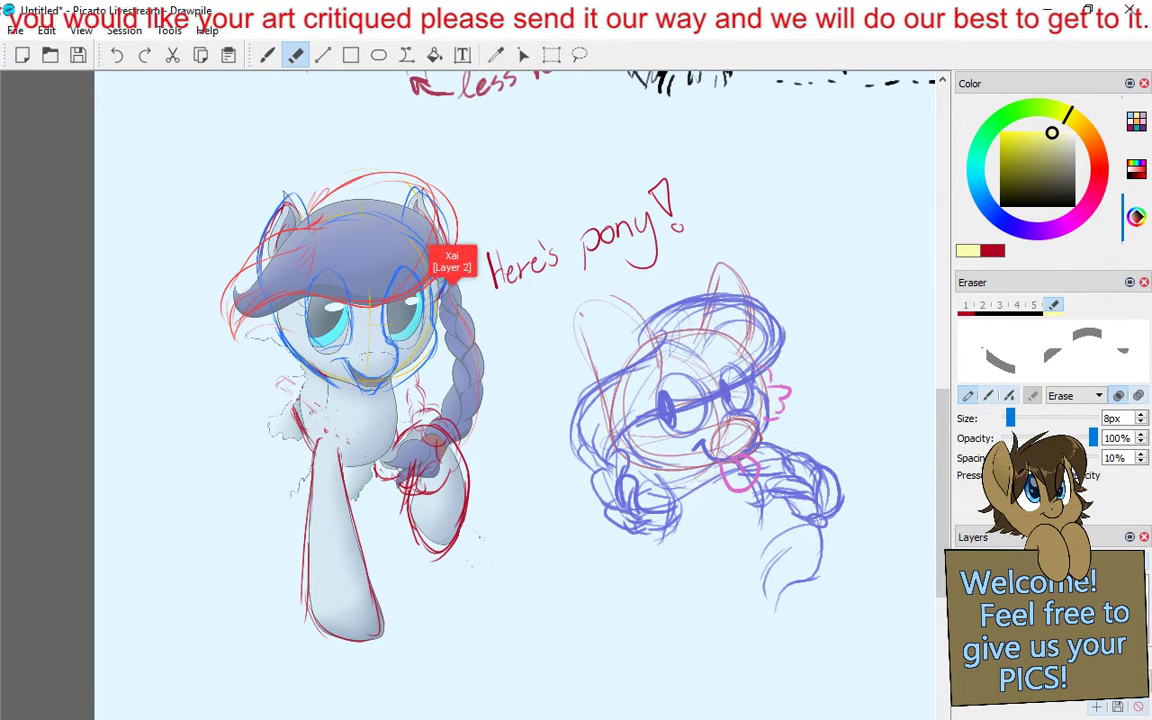
click(269, 55)
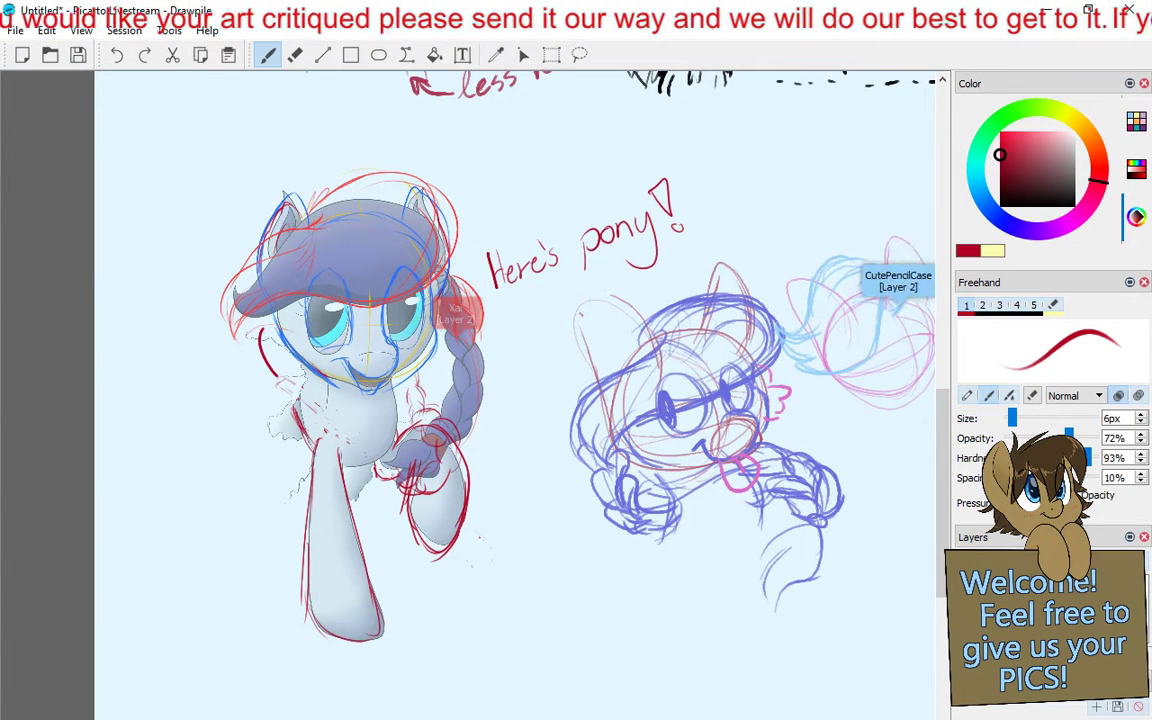
key(x)
click(116, 55)
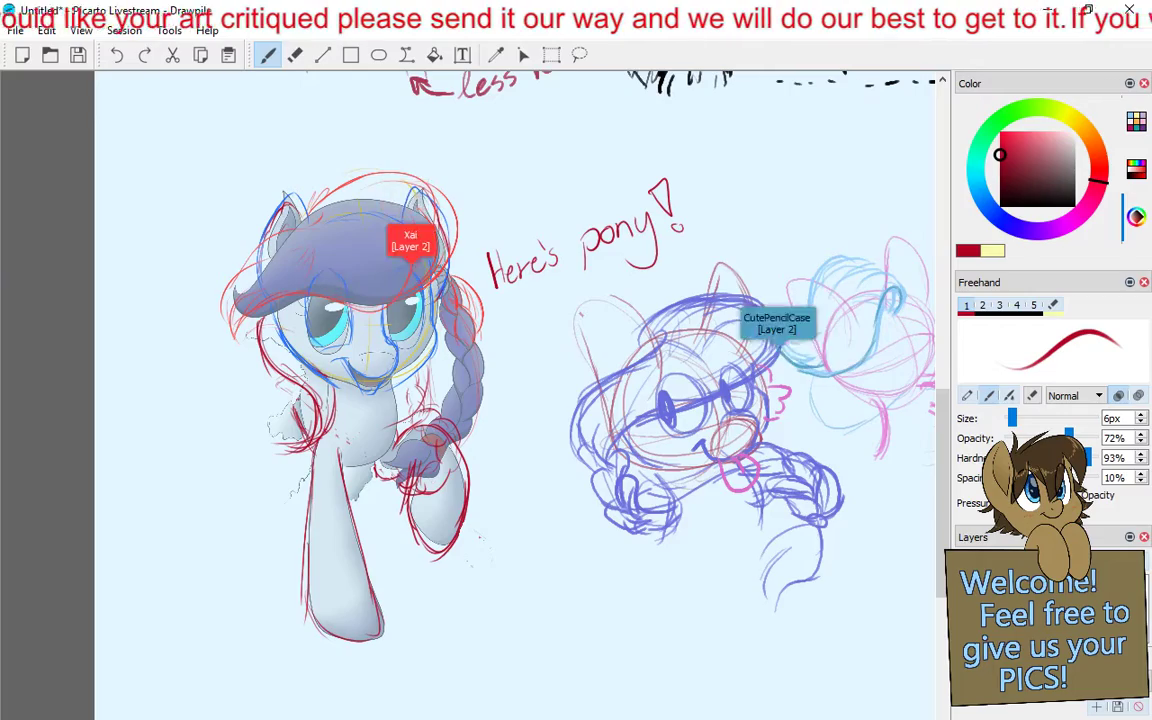
Switch to the web browser to view galaxy images and the torn-paper hole reference, and return to Drawpile.
key(alt+Tab)
scroll(1065, 238, down, 2)
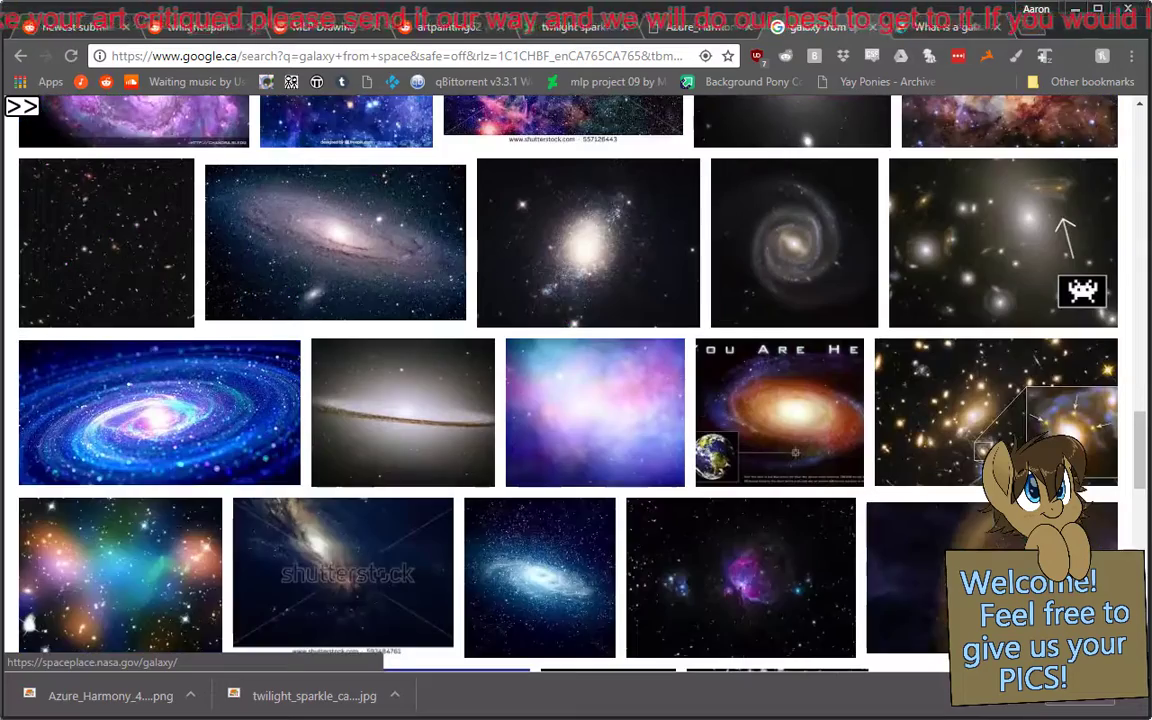
key(alt+Tab)
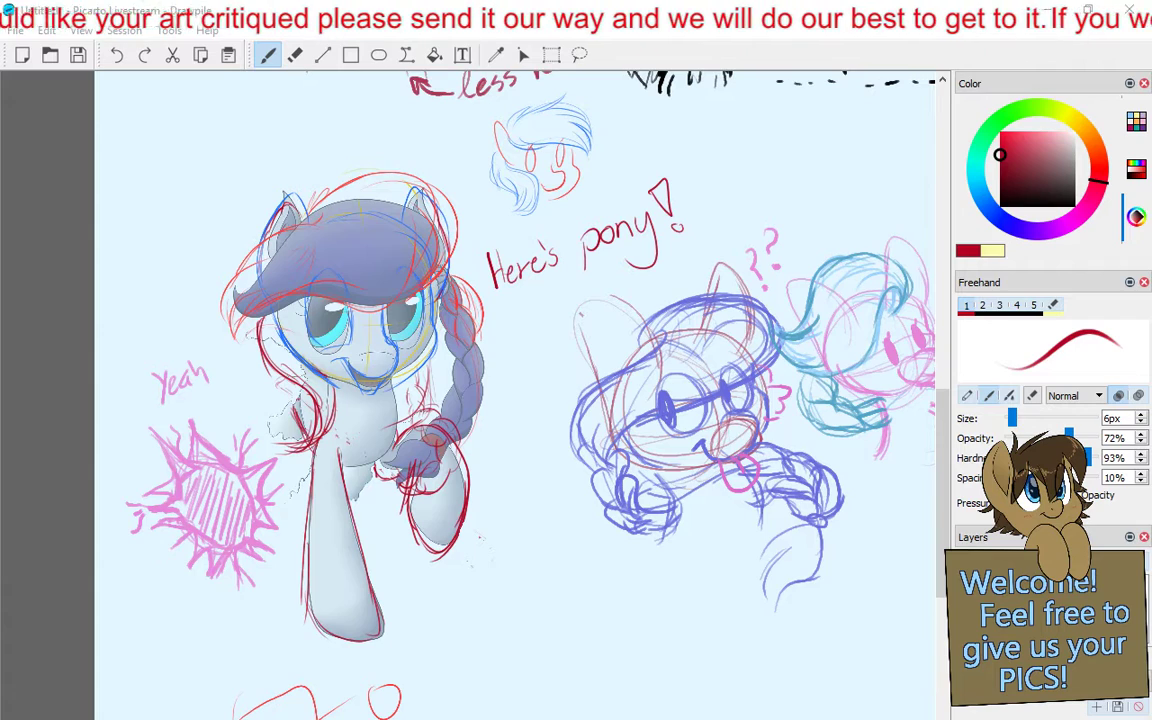
key(alt+Tab)
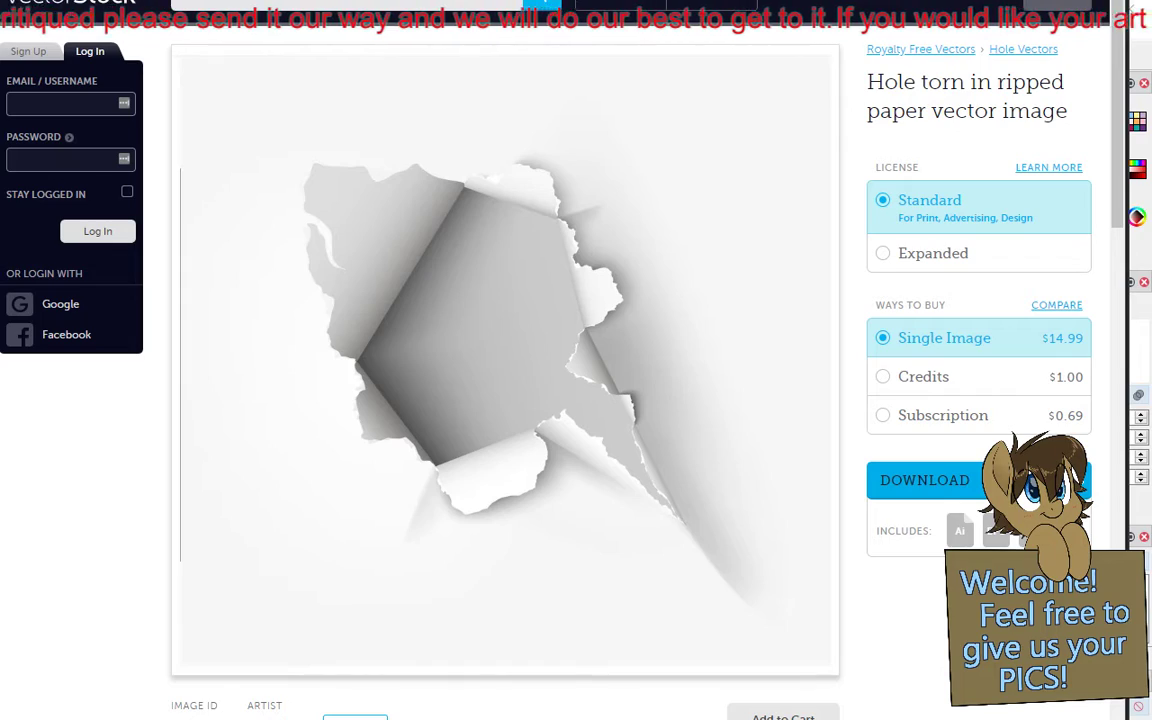
key(alt+Tab)
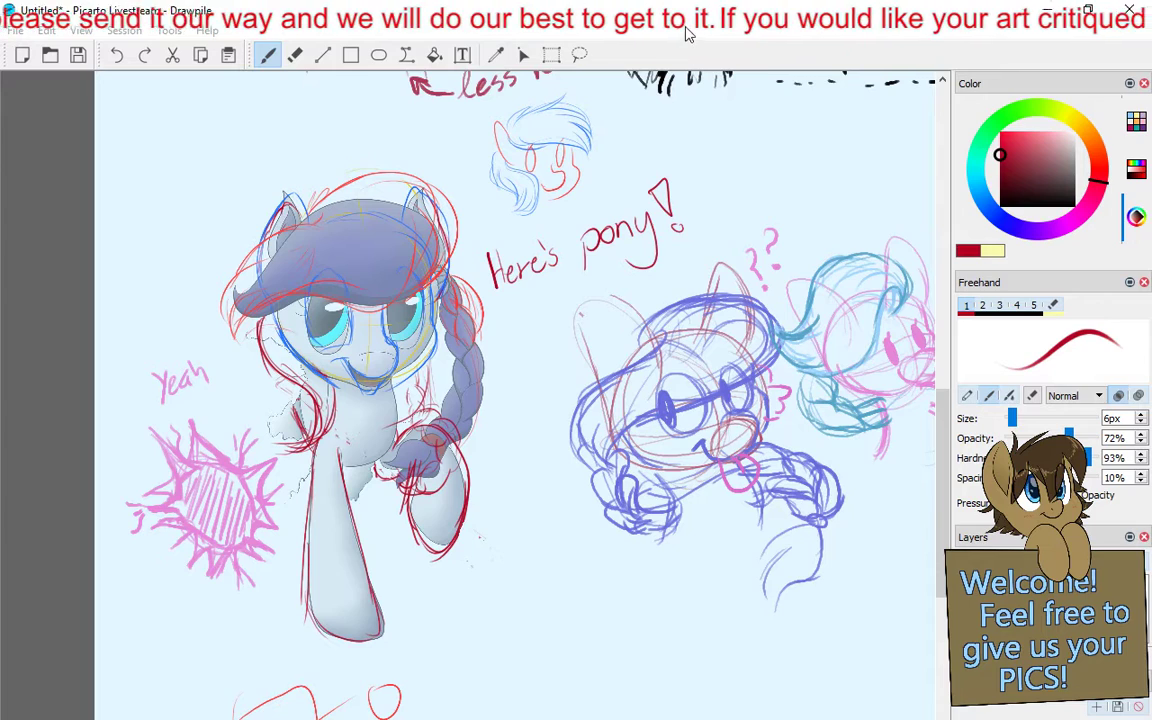
scroll(800, 316, down, 2)
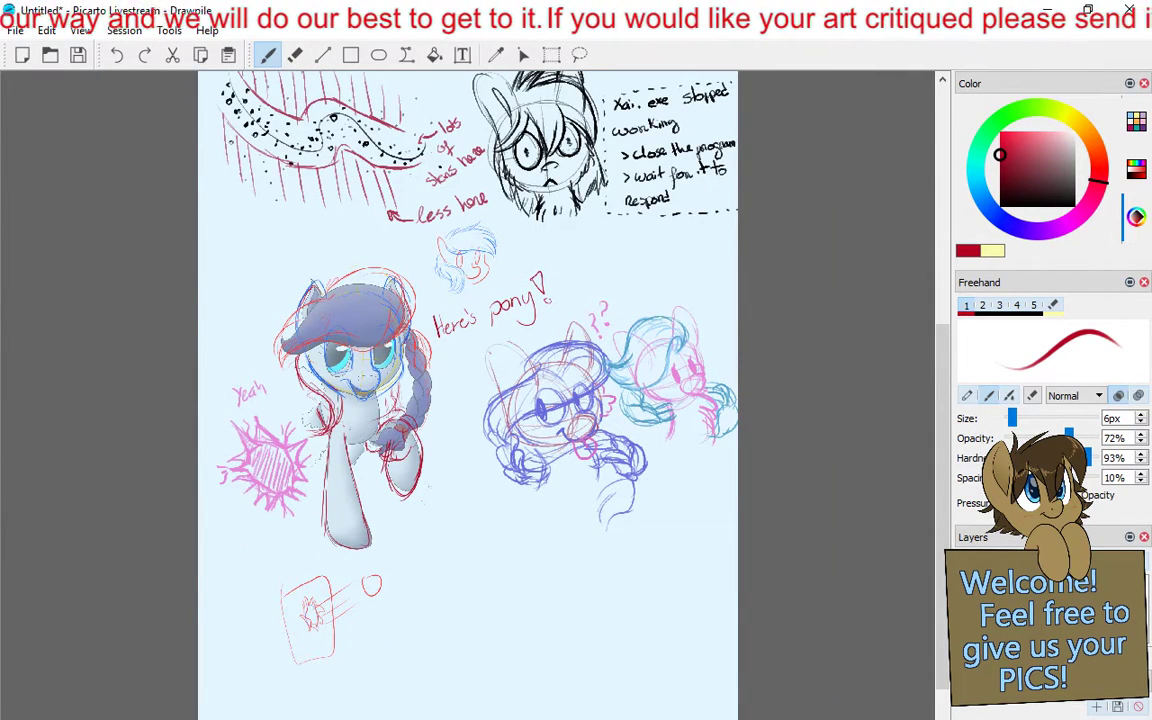
scroll(468, 395, down, 2)
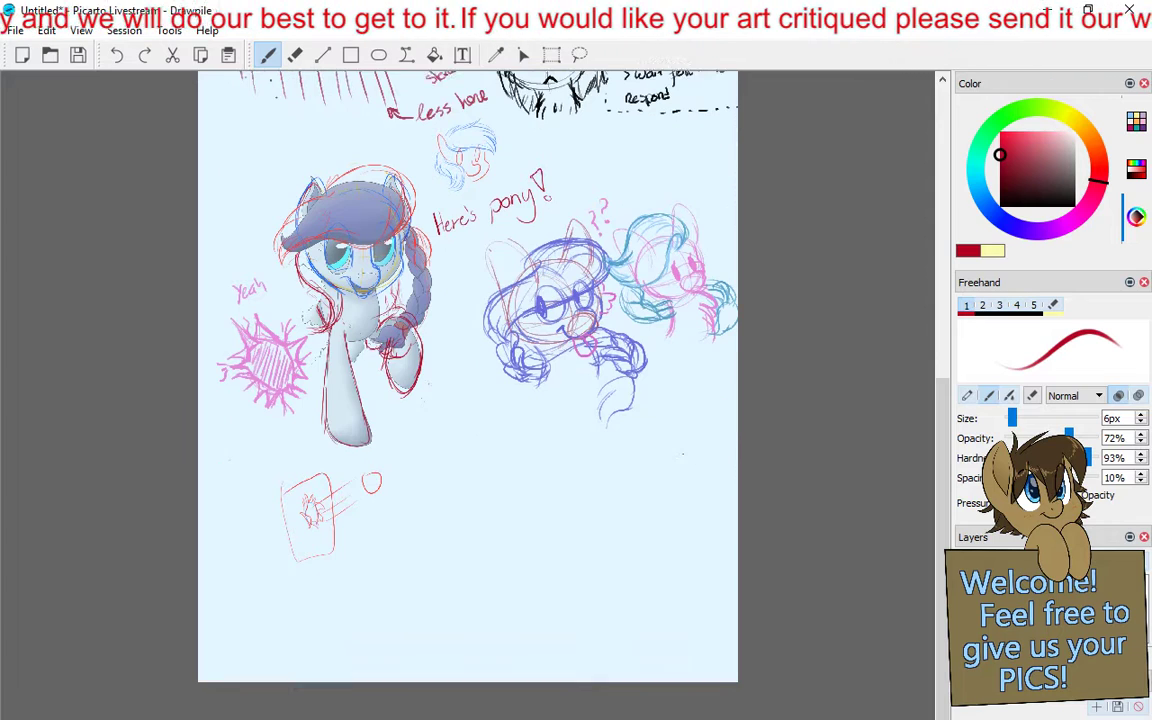
click(22, 55)
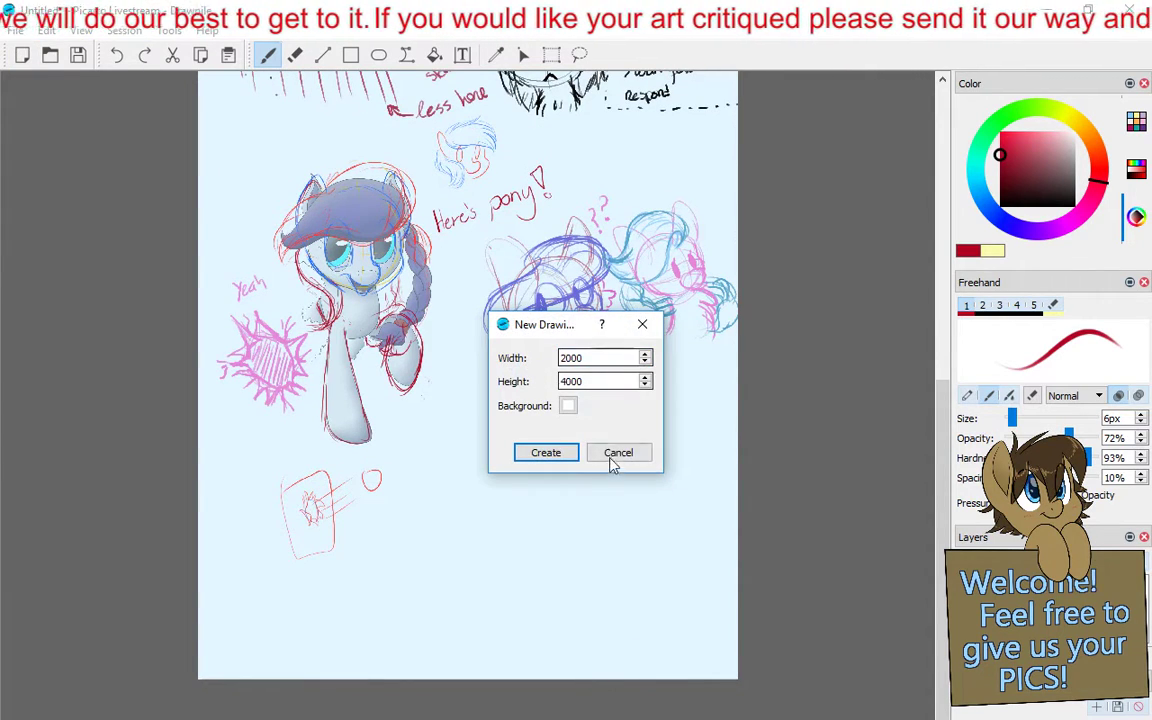
click(614, 455)
click(15, 30)
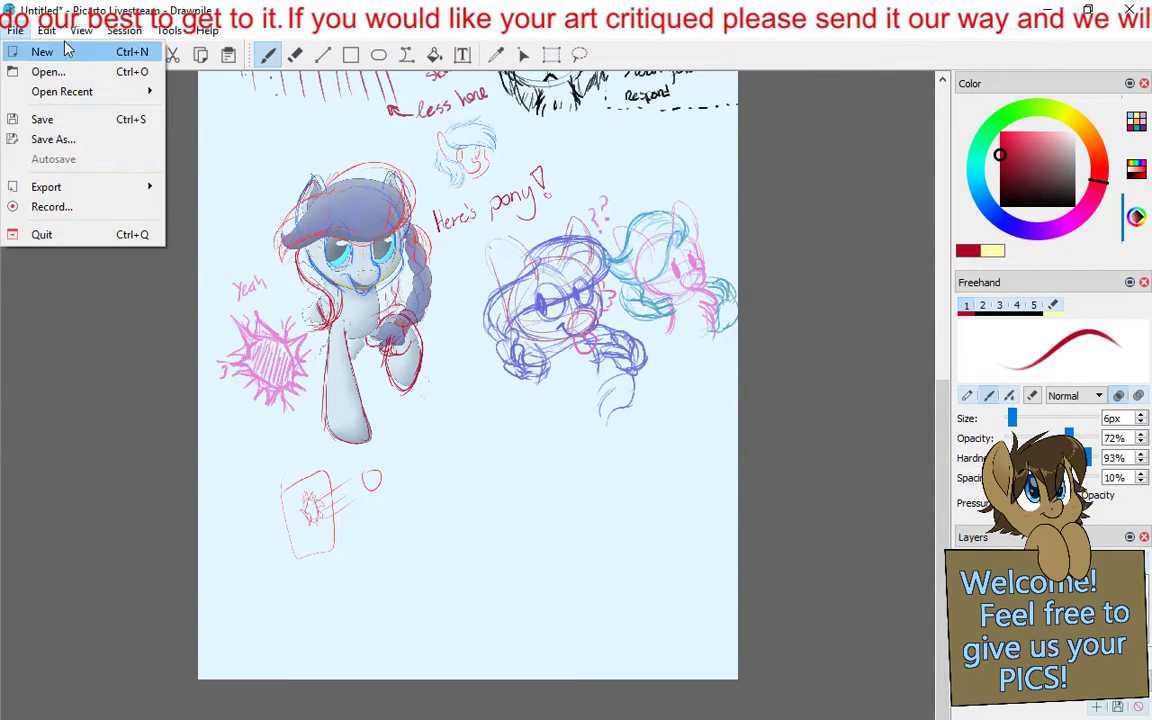
click(52, 157)
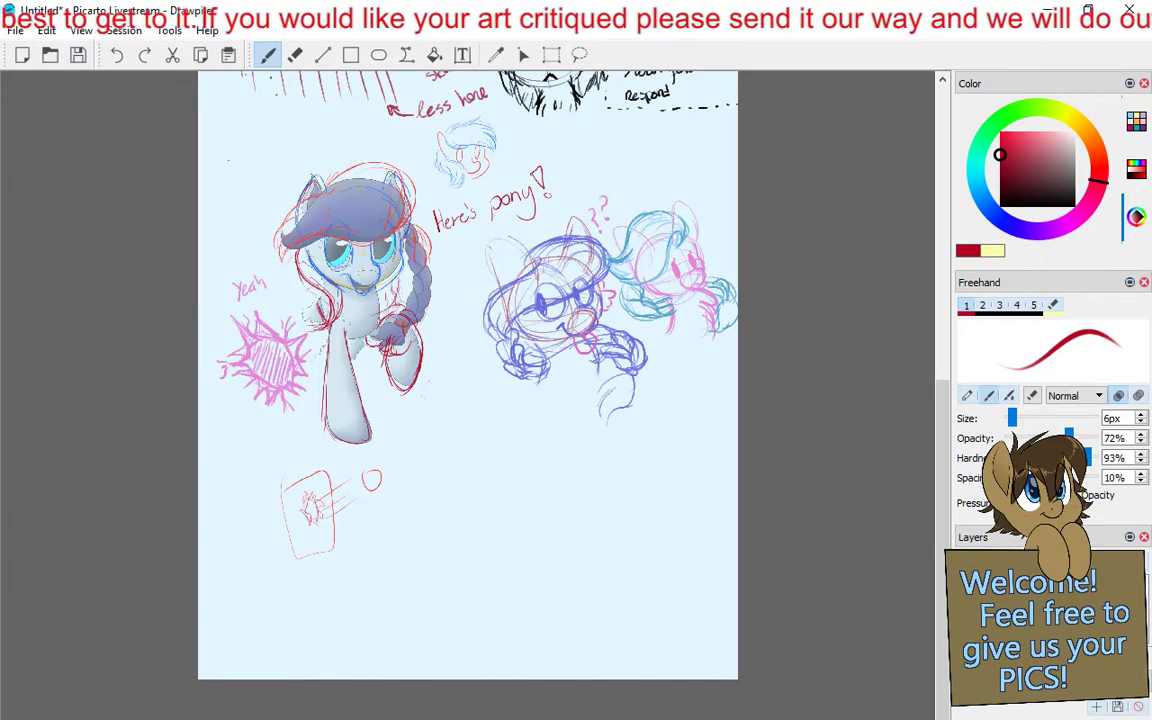
Paste the image ear_nom_by_missklang-dcbpx32 from the Critique folder and place it in the canvas's lower-right corner, below the sketched pony heads.
click(17, 30)
click(46, 30)
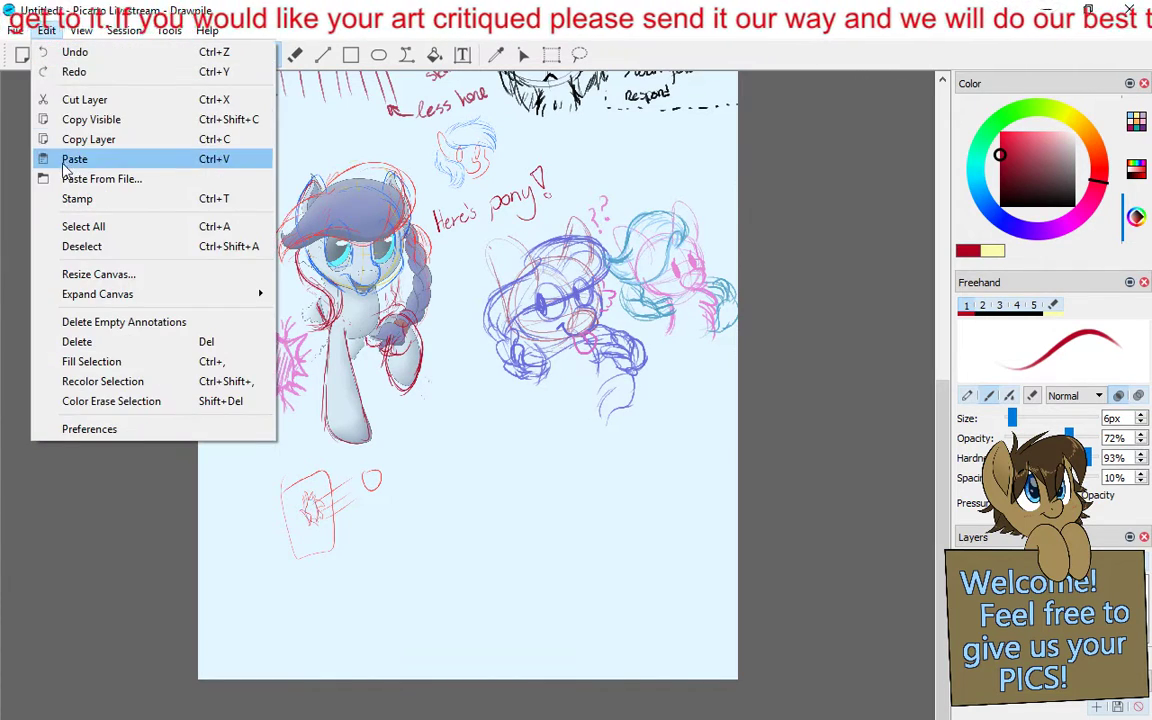
click(68, 181)
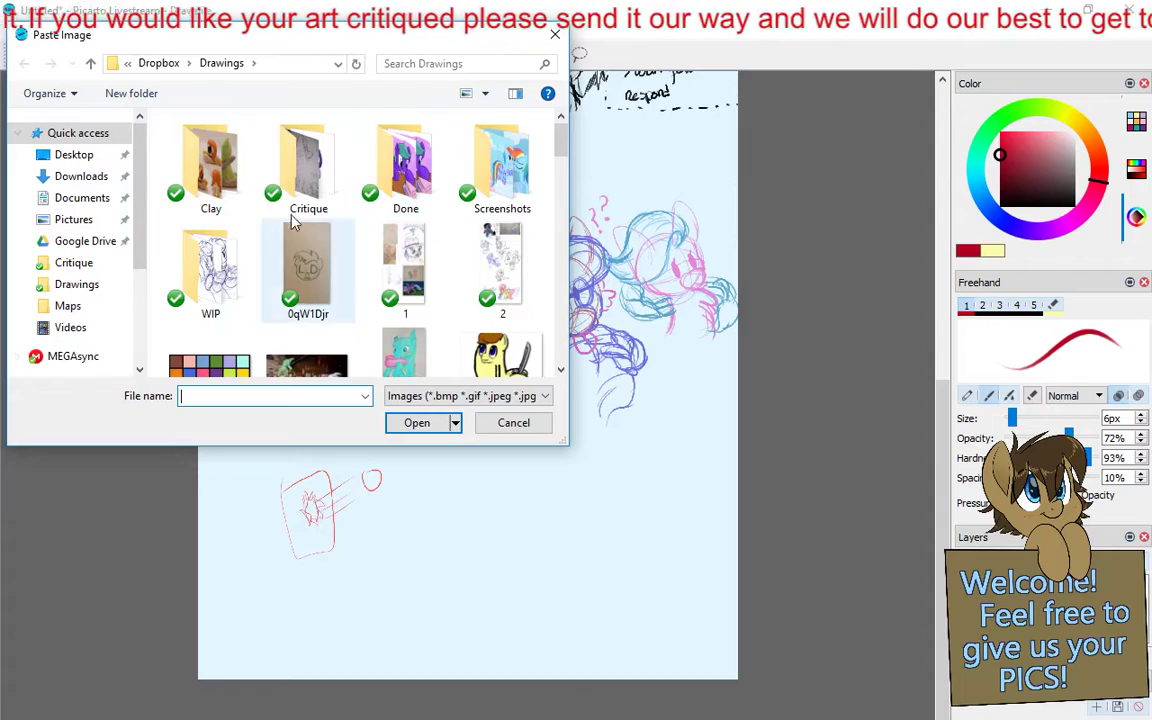
double_click(293, 176)
double_click(225, 160)
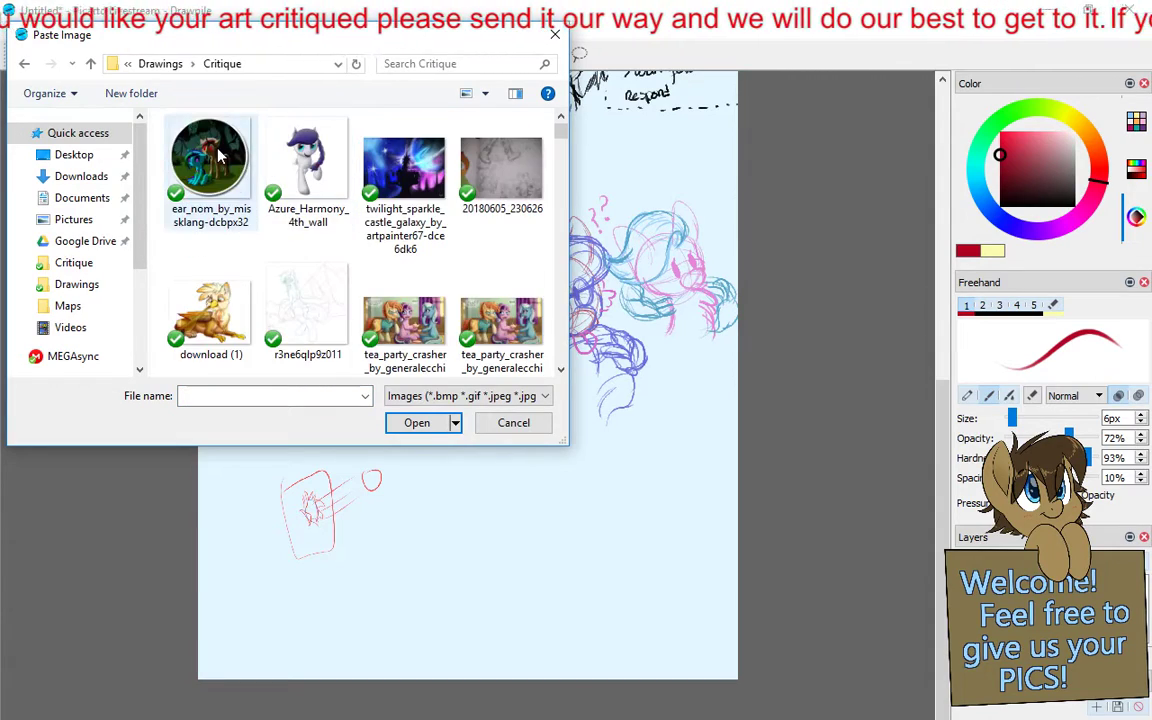
drag(472, 416, 602, 545)
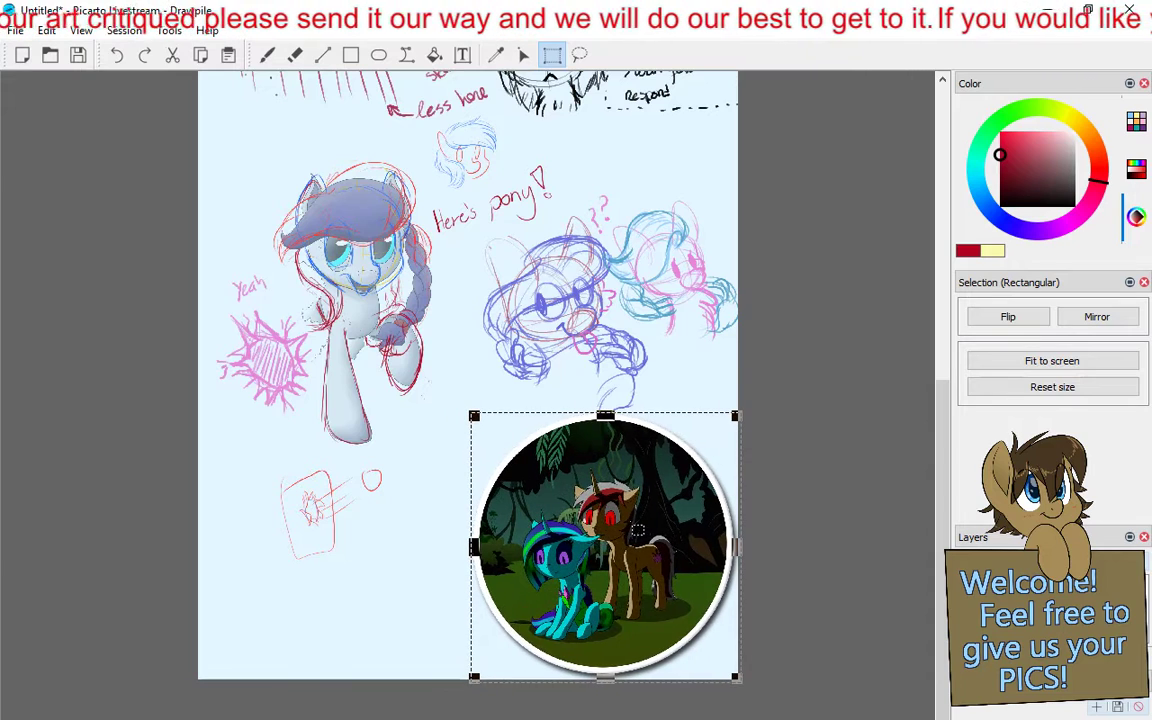
key(b)
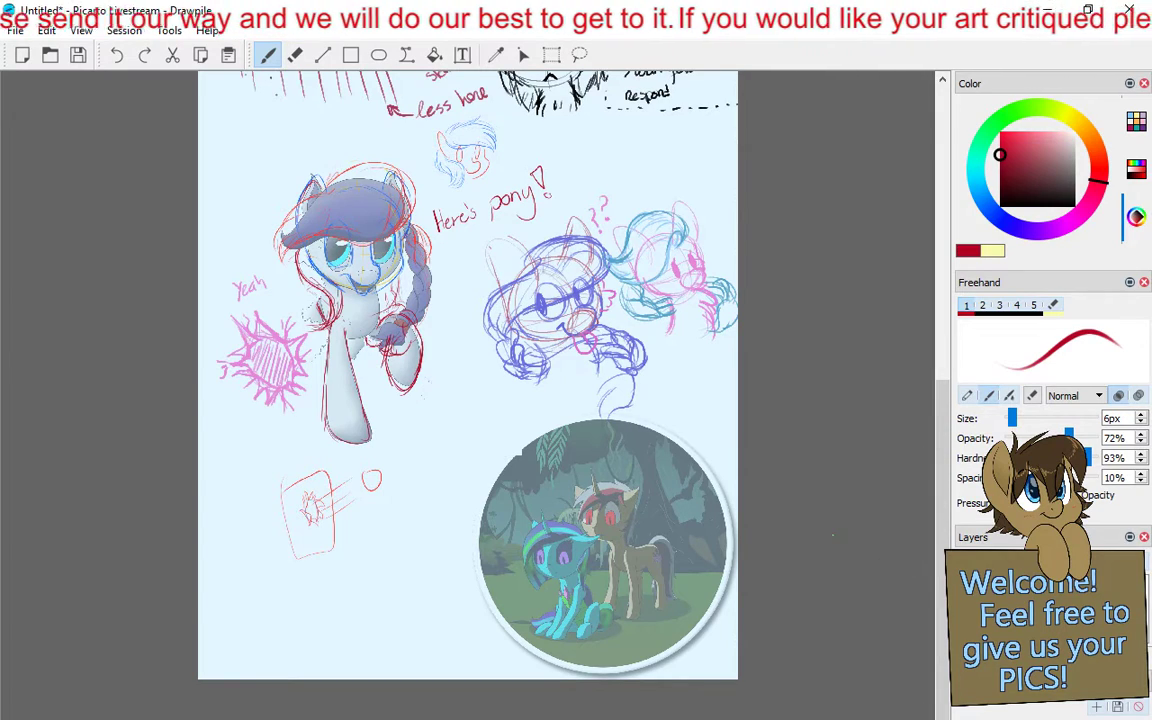
Mark up the area between the two ponies in the pasted circular picture with the 6 px dark red freehand brush.
scroll(728, 562, up, 5)
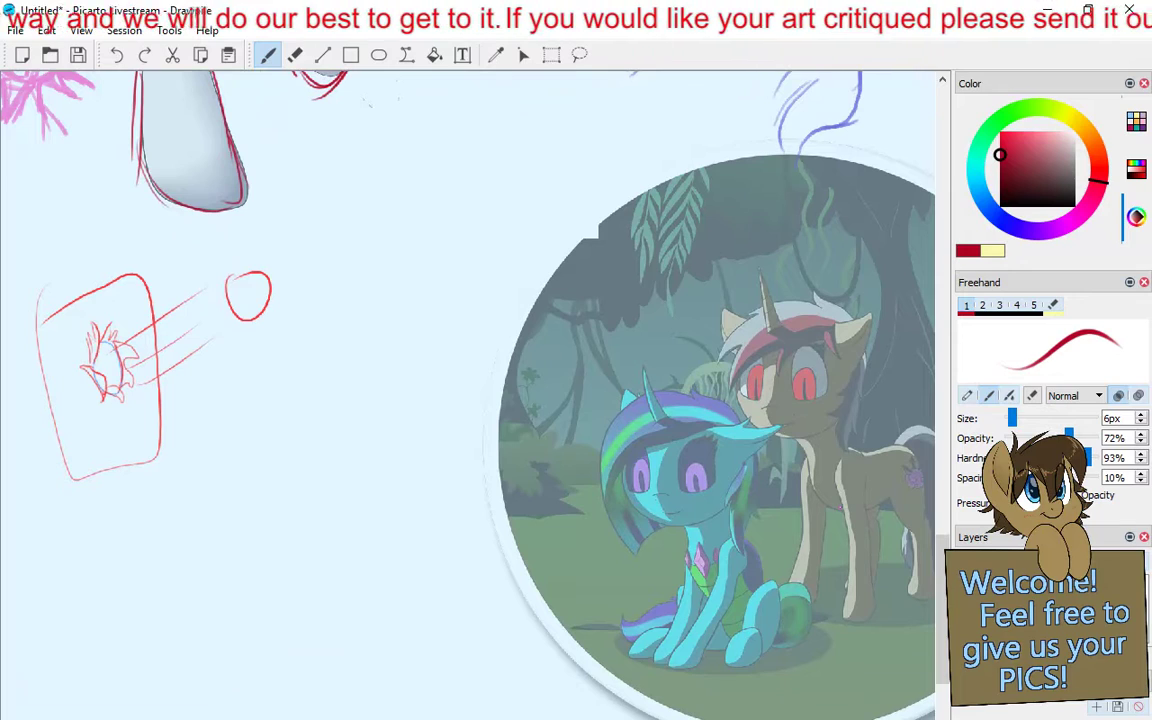
drag(836, 494, 501, 432)
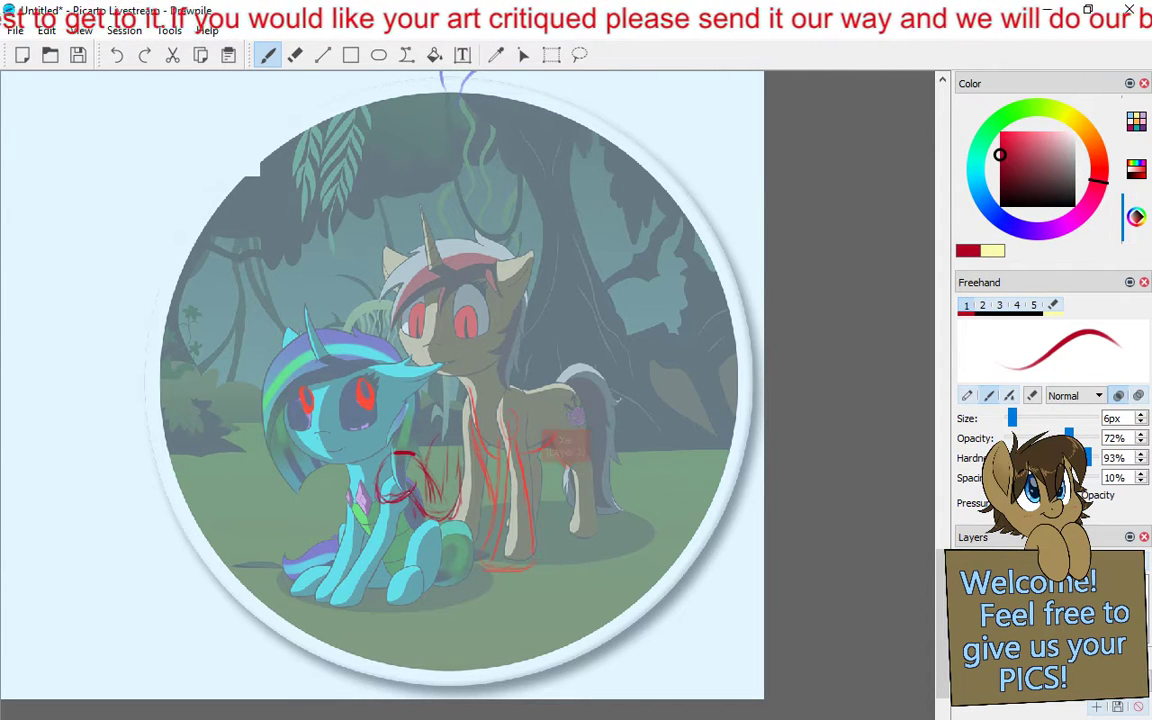
click(295, 55)
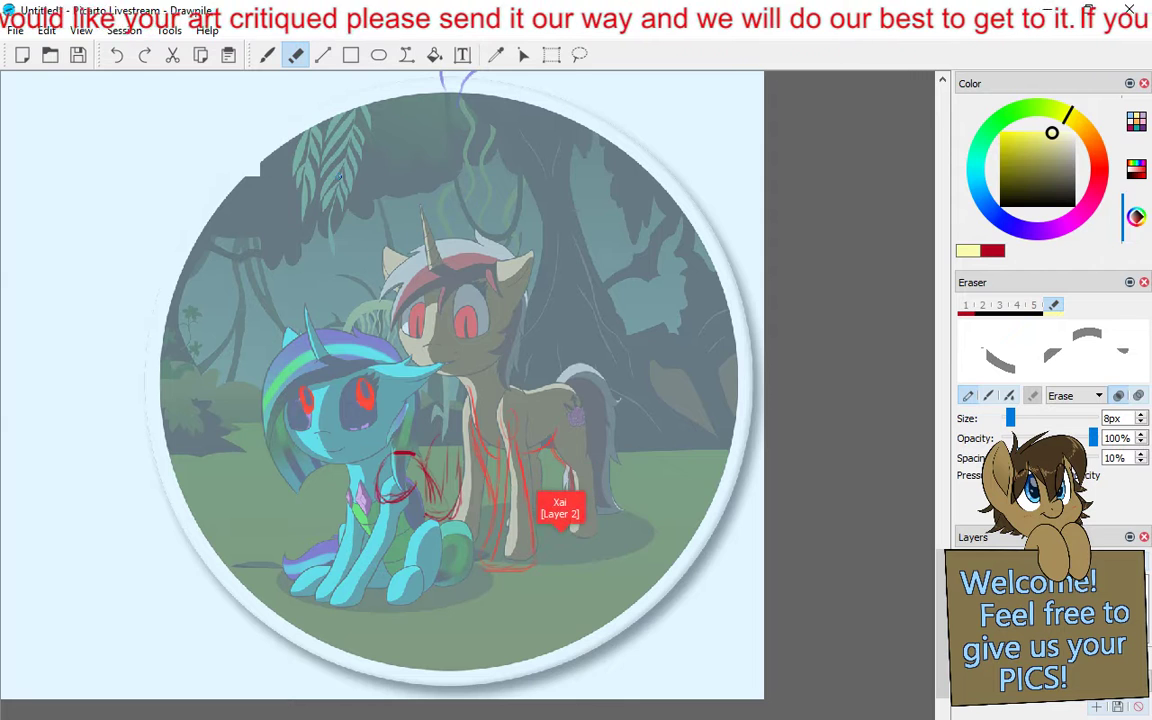
click(266, 55)
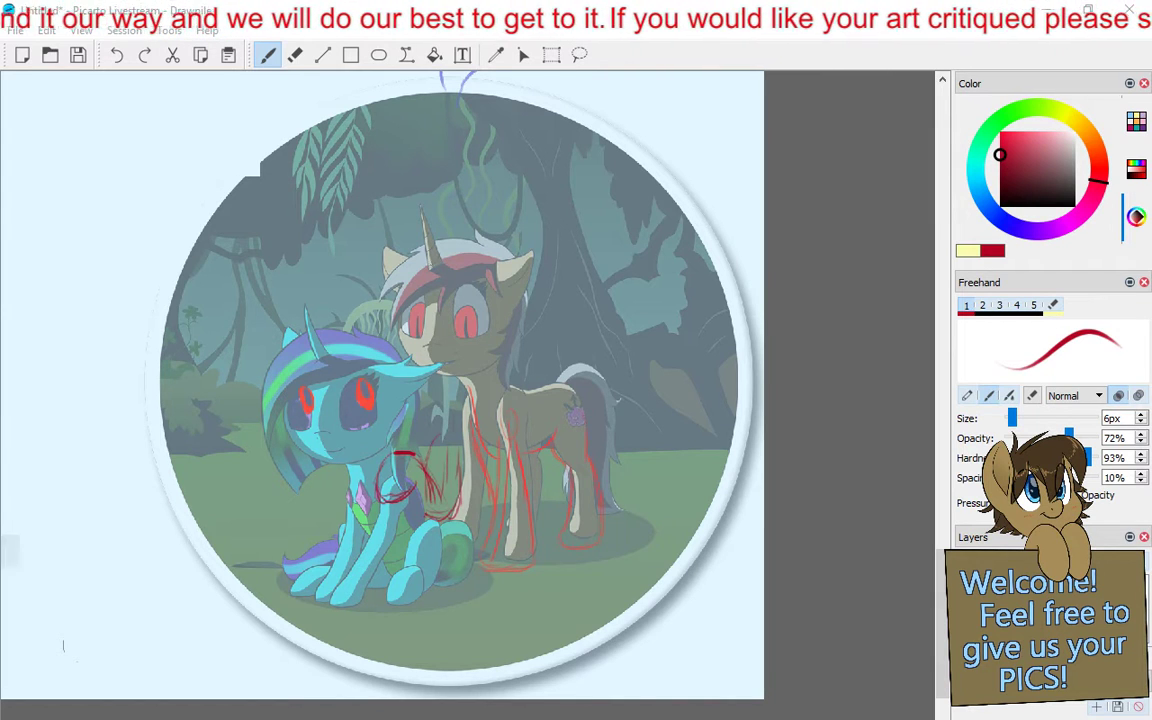
key(x)
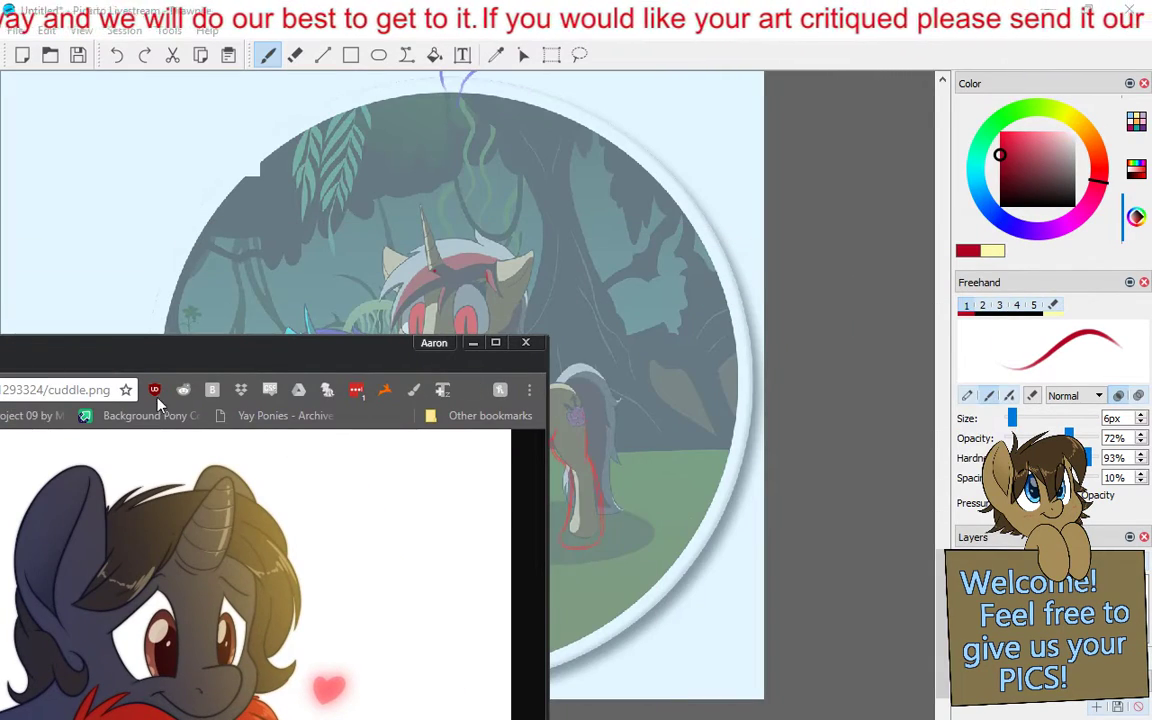
Examine the cuddle.png reference of two hugging ponies in the web browser and return to Drawpile.
double_click(159, 360)
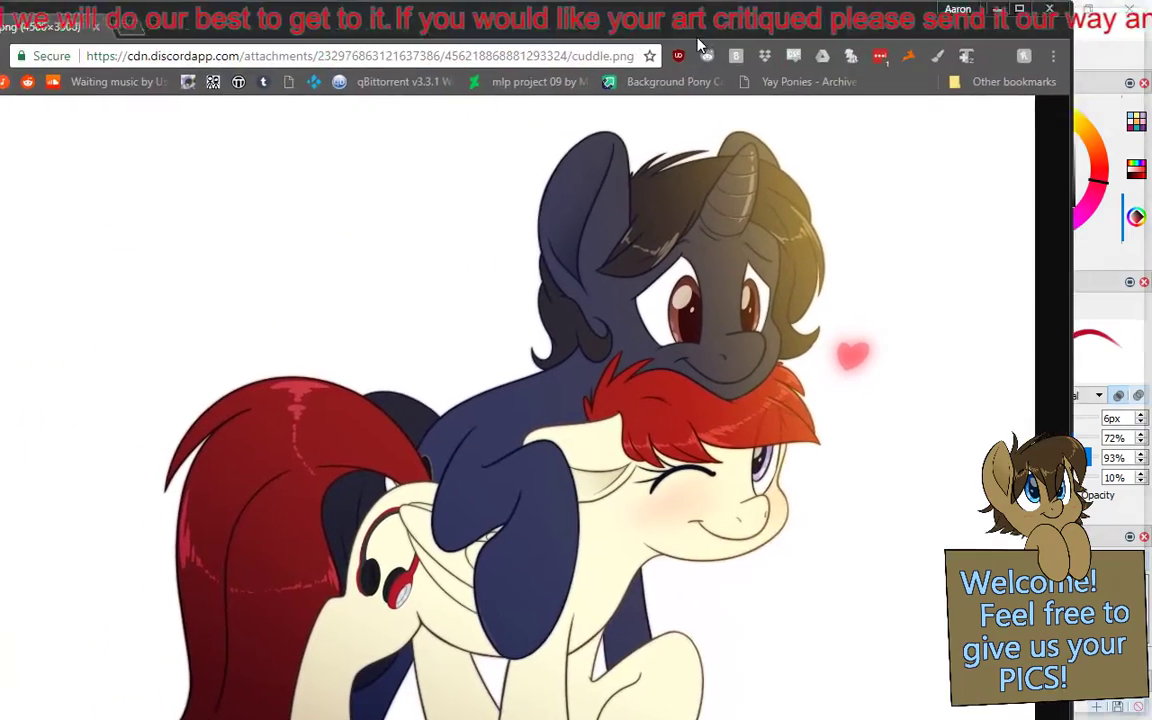
mouse_move(700, 45)
mouse_down()
mouse_move(640, 20)
mouse_move(560, 15)
mouse_move(200, 15)
mouse_move(812, 5)
mouse_move(390, 65)
mouse_move(560, 5)
mouse_move(550, 278)
mouse_move(0, 300)
mouse_up()
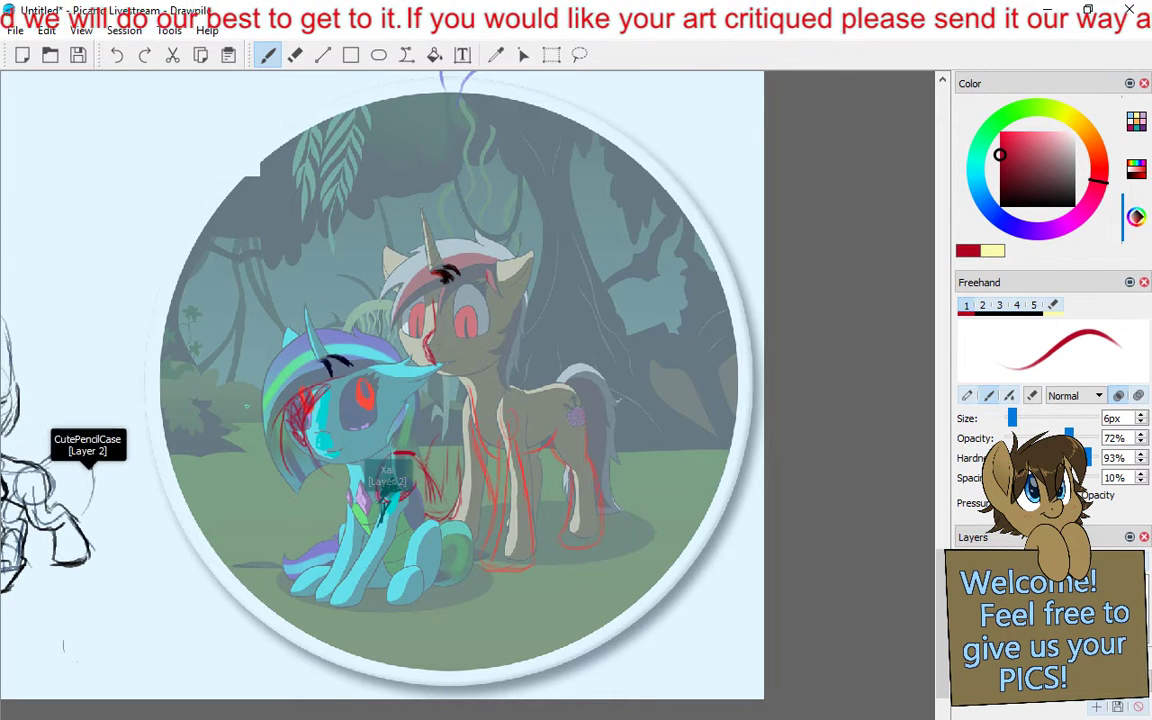
Sketch a scribbled dark red light source at the picture's left edge with rays to the seated pony, and add blue shadow-direction lines.
mouse_move(168, 307)
mouse_down()
mouse_move(180, 316)
mouse_move(125, 340)
mouse_move(150, 352)
mouse_up()
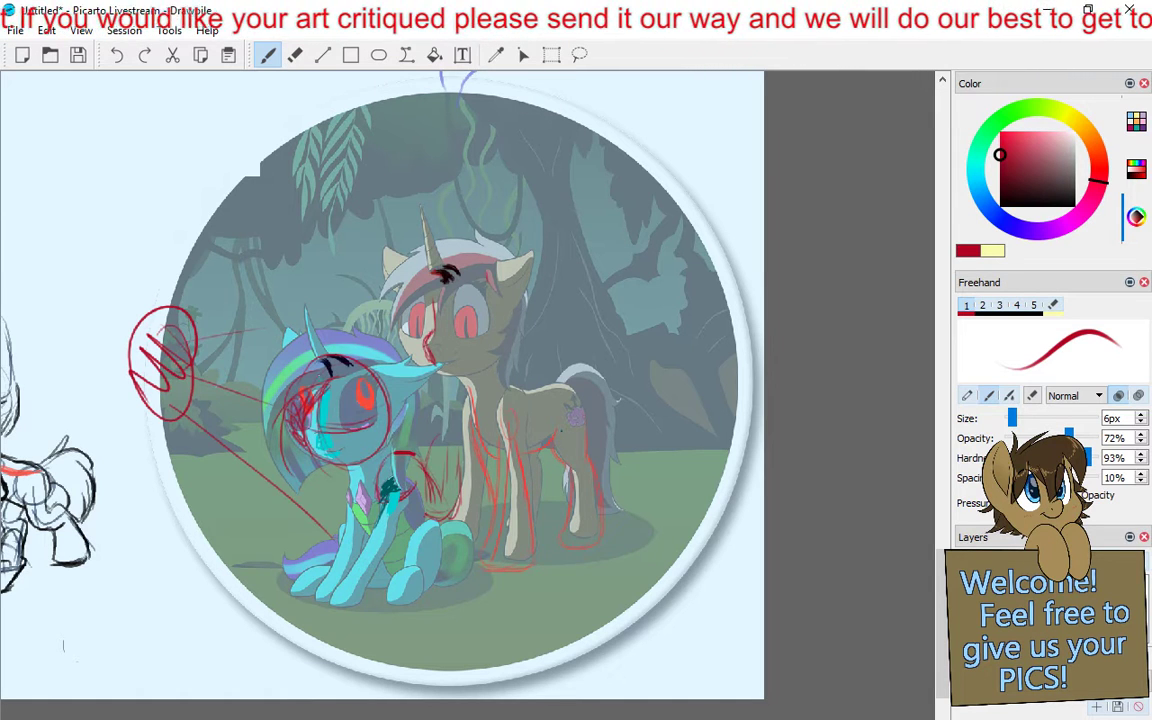
drag(981, 207, 958, 214)
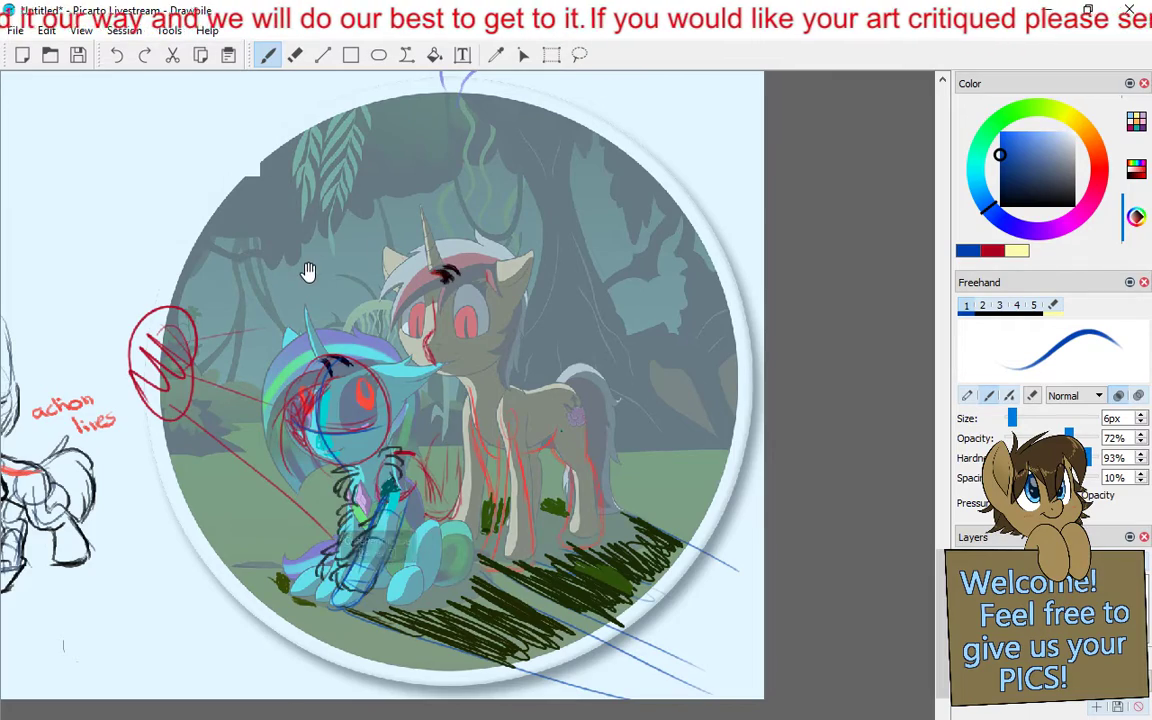
mouse_move(308, 270)
mouse_down()
mouse_move(428, 296)
mouse_move(453, 285)
mouse_move(596, 288)
mouse_up()
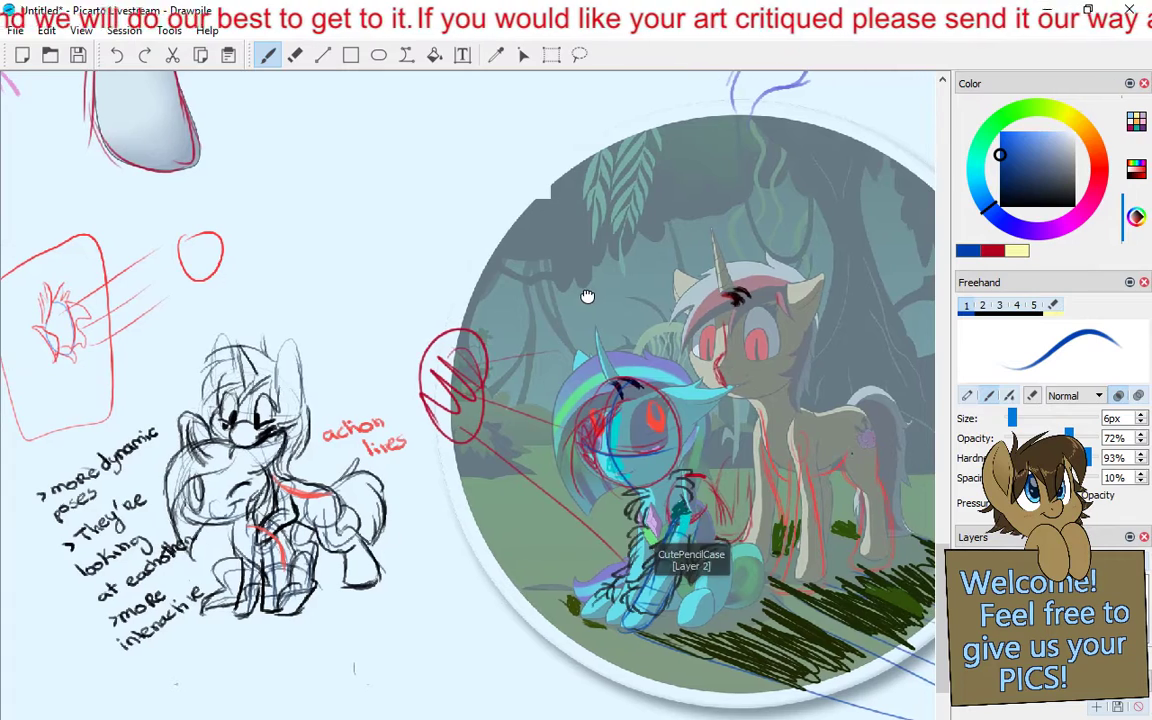
scroll(596, 288, down, 1)
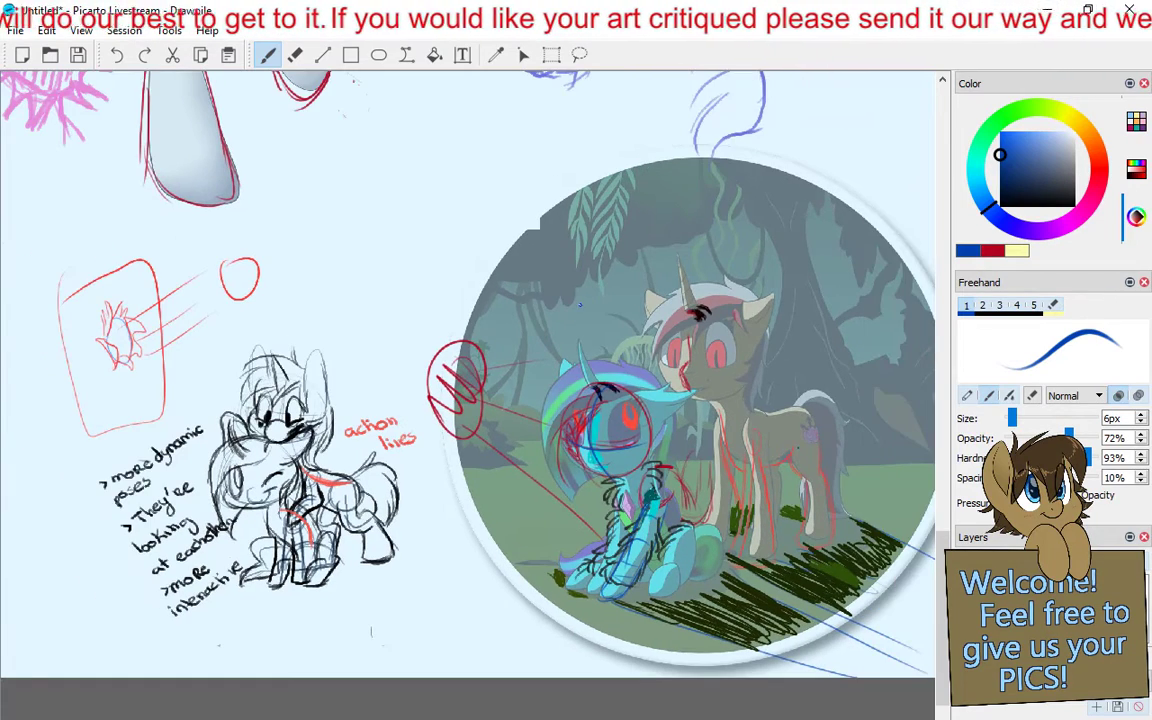